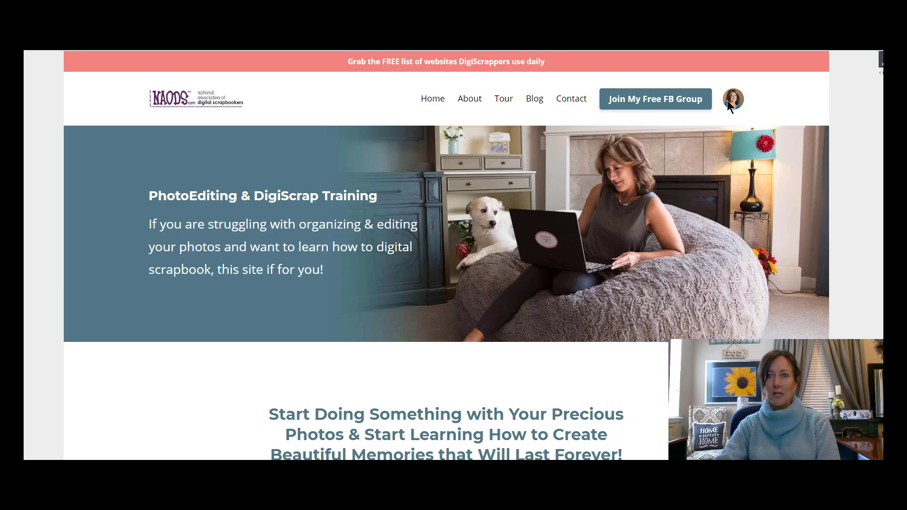
Step: Open the PhotoEditing & DigiScrap Academy from the members area and look over the upcoming members-only class information
left_click(730, 99)
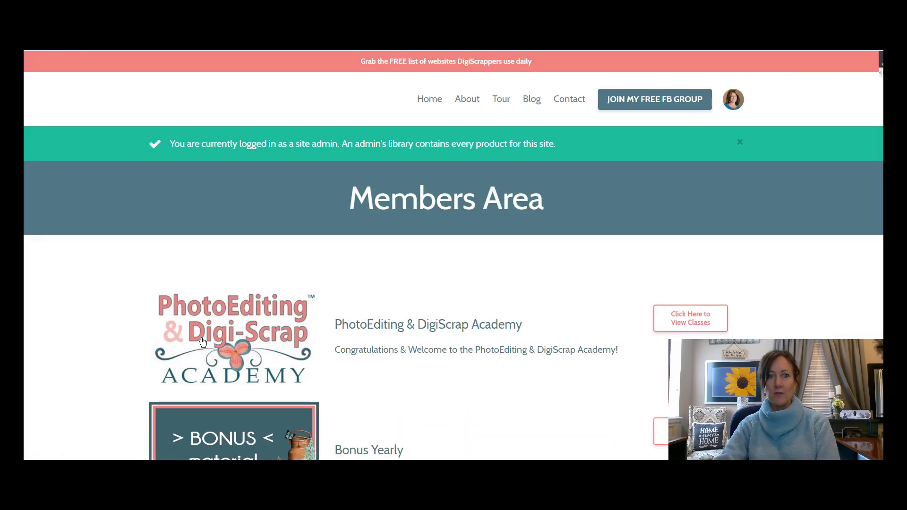
left_click(202, 341)
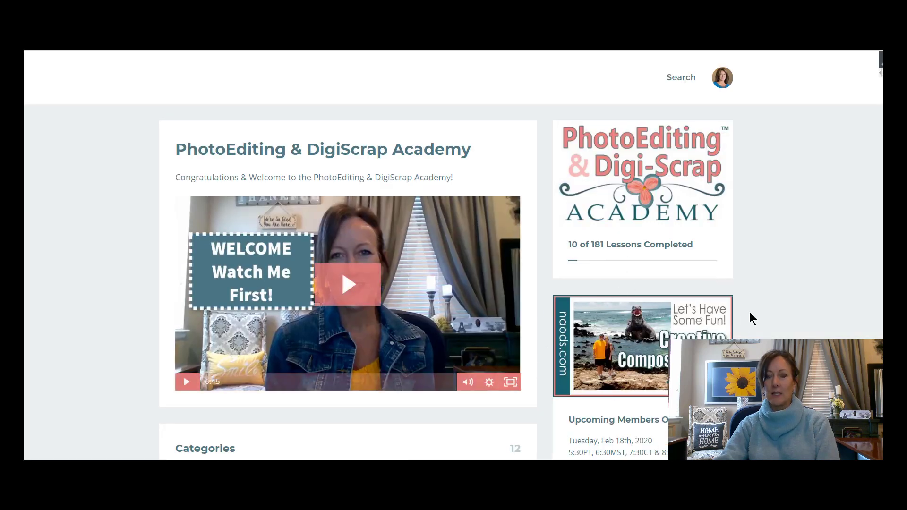
scroll(751, 310, "down", 1)
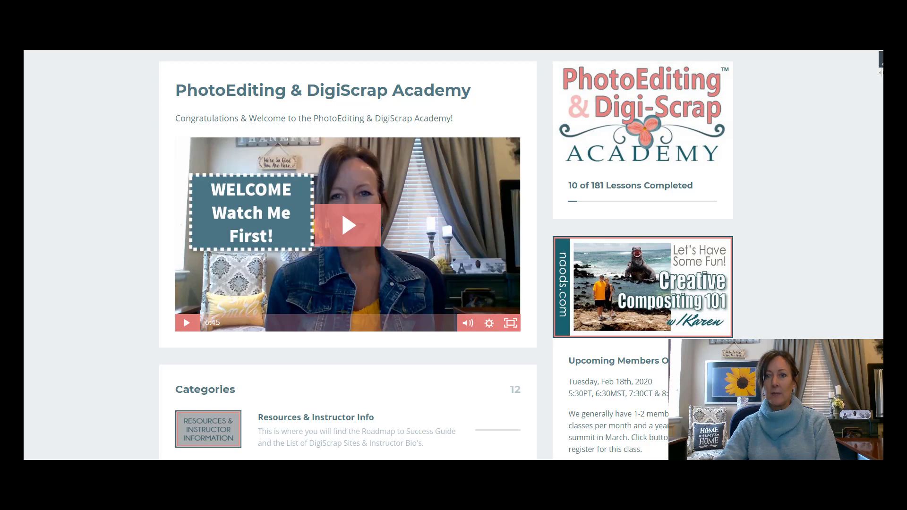
scroll(760, 321, "down", 1)
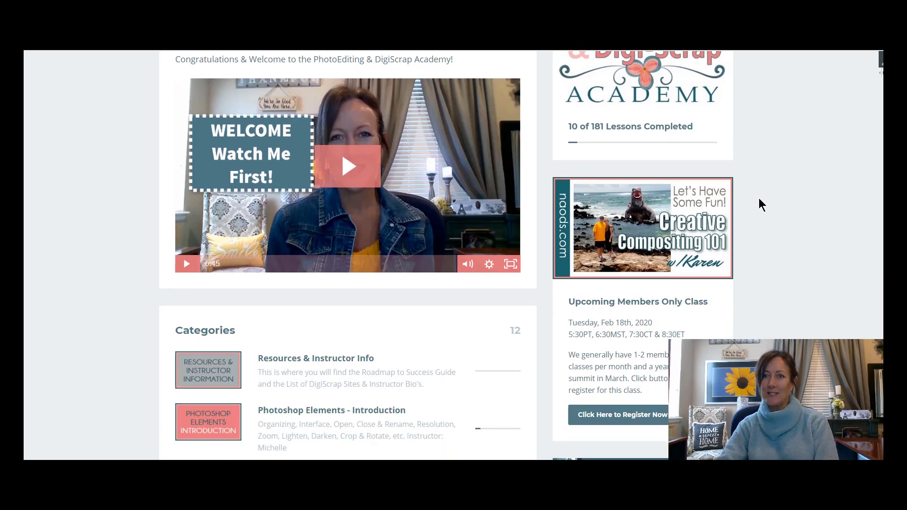
scroll(779, 226, "down", 1)
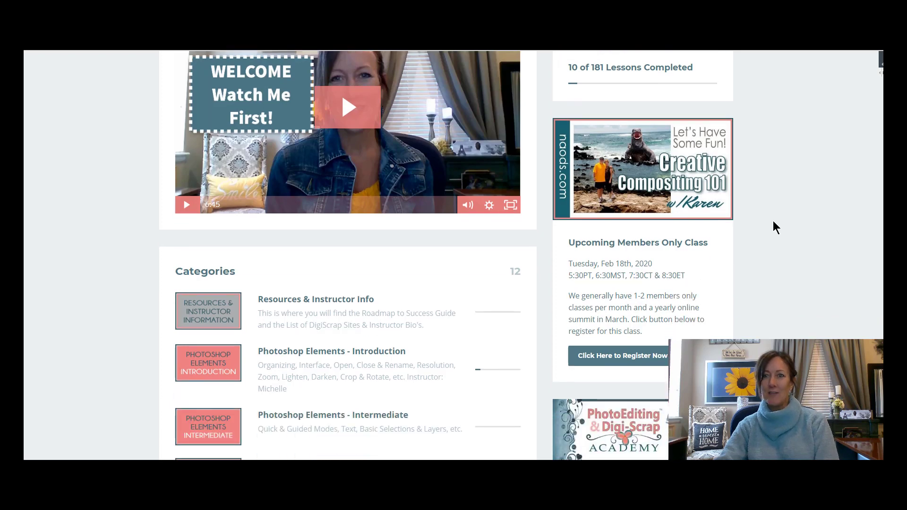
key("ctrl+plus")
key("ctrl+plus")
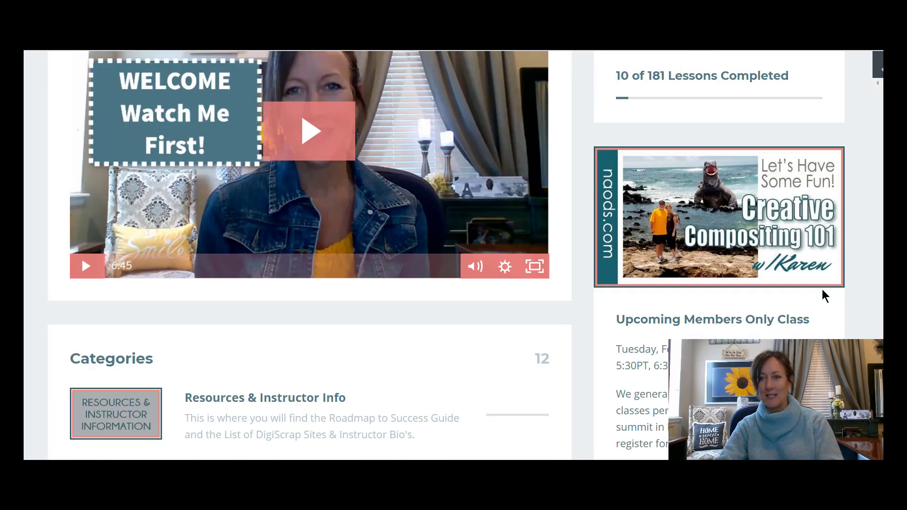
scroll(799, 279, "down", 1)
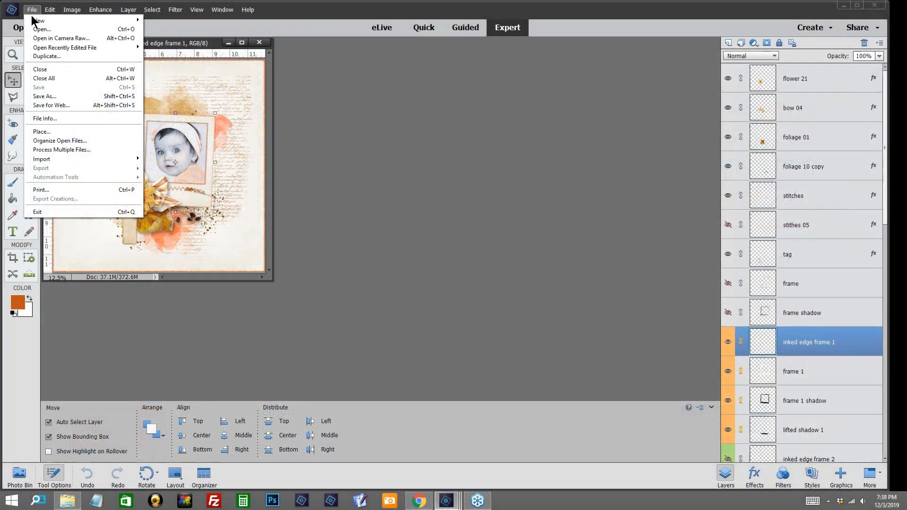
Step: In Photoshop Elements, create a blank 12 × 12 inch transparent document at 300 pixels/inch and place its window beside the open layout
mouse_move(38, 21)
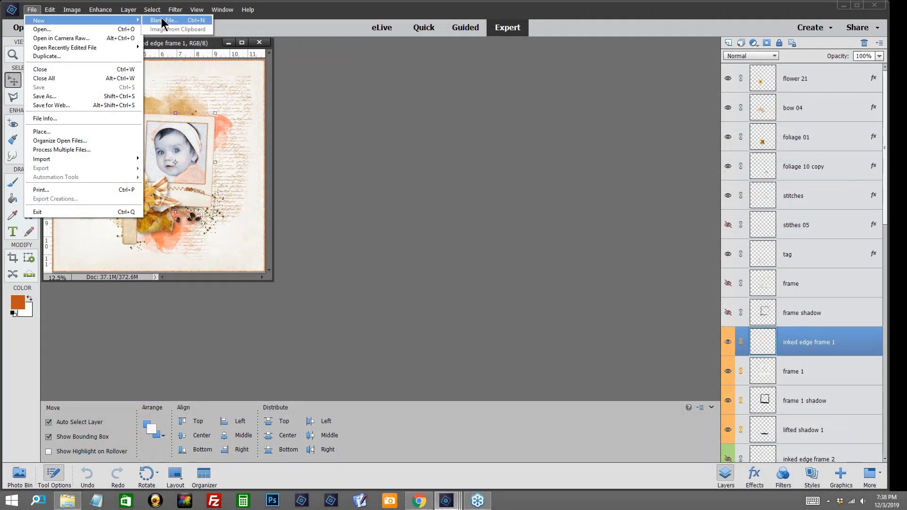
left_click(162, 21)
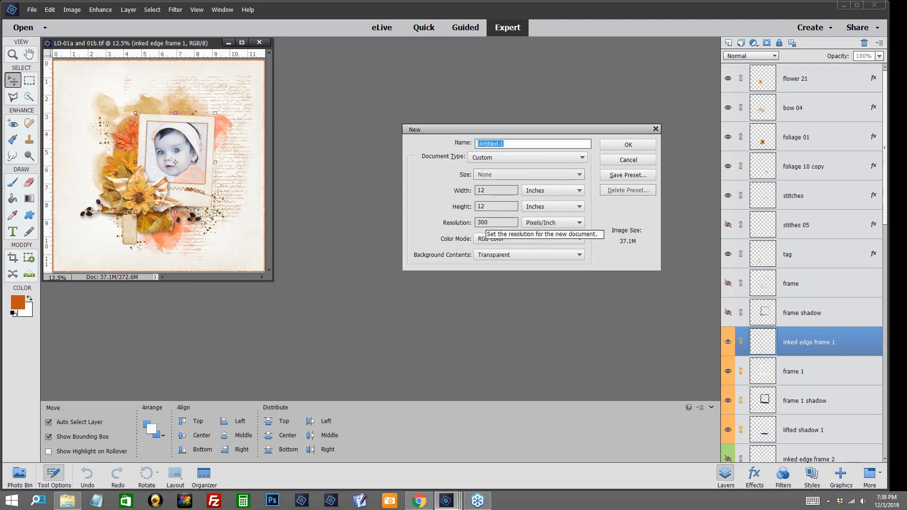
left_click(614, 144)
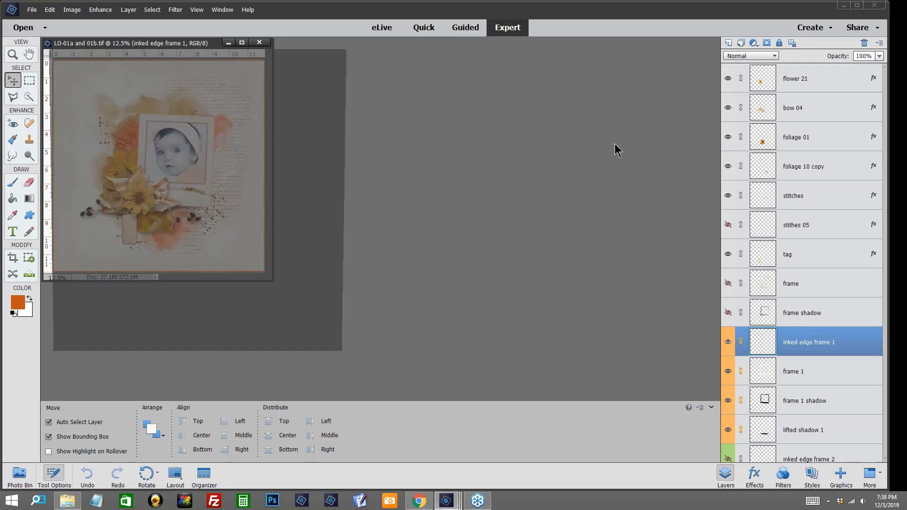
left_click_drag(254, 51, 548, 61)
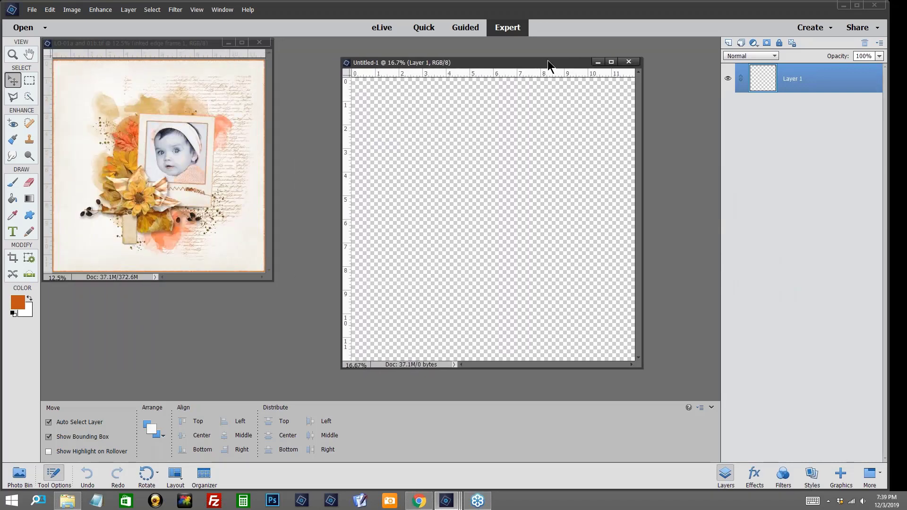
Step: Set the foreground color to light gray d2d0cf and fill Layer 1 with it using the Paint Bucket
left_click(18, 302)
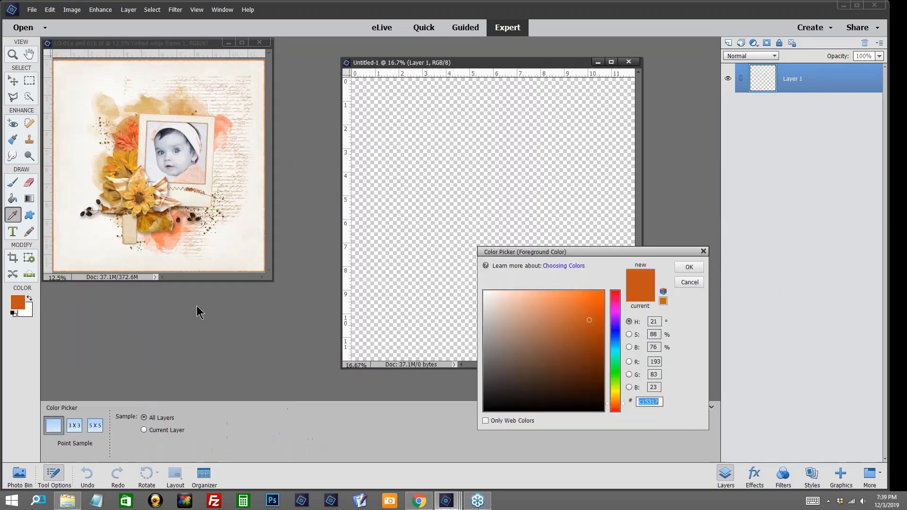
left_click(485, 312)
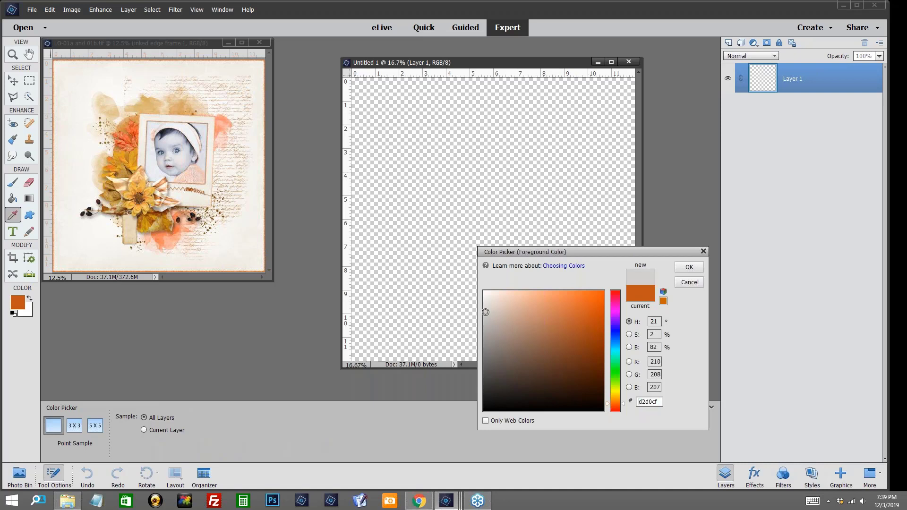
left_click(685, 266)
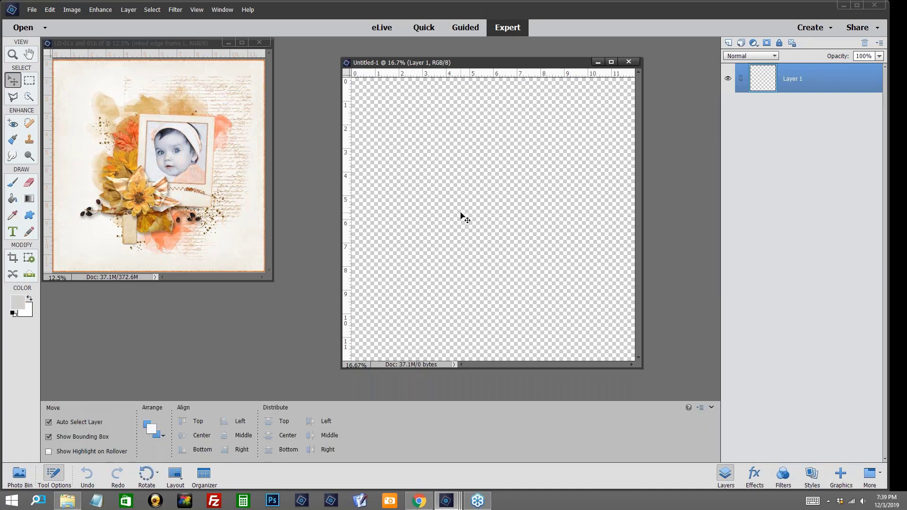
key("k")
left_click(466, 211)
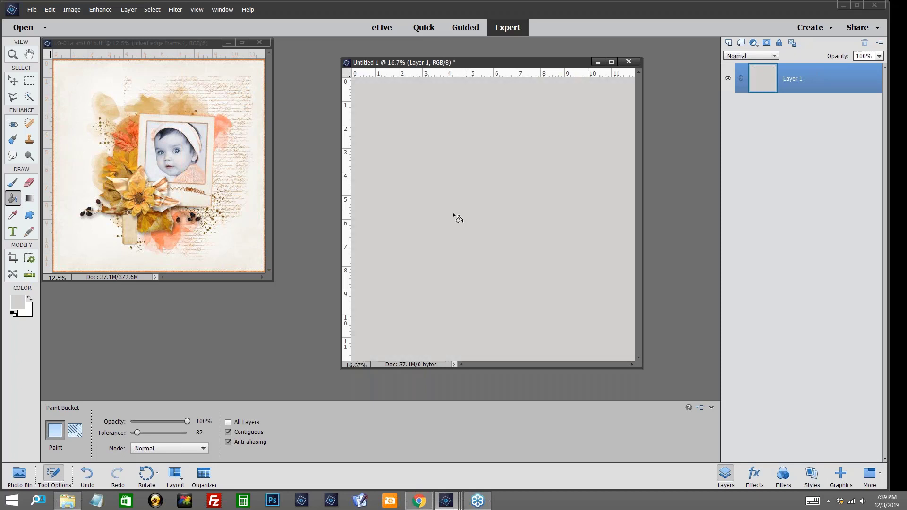
Step: Add a new layer above the gray background layer and name it "frame"
left_click(729, 42)
double_click(805, 77)
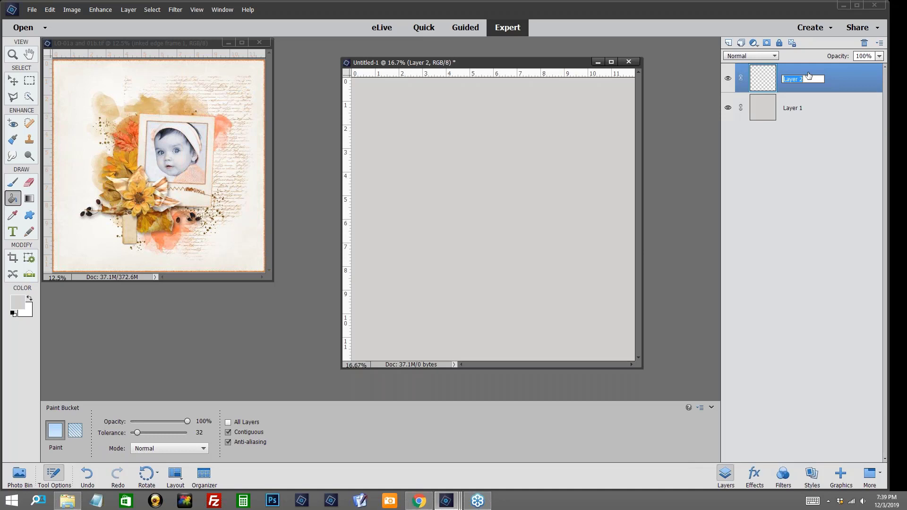
type("frame")
key("Return")
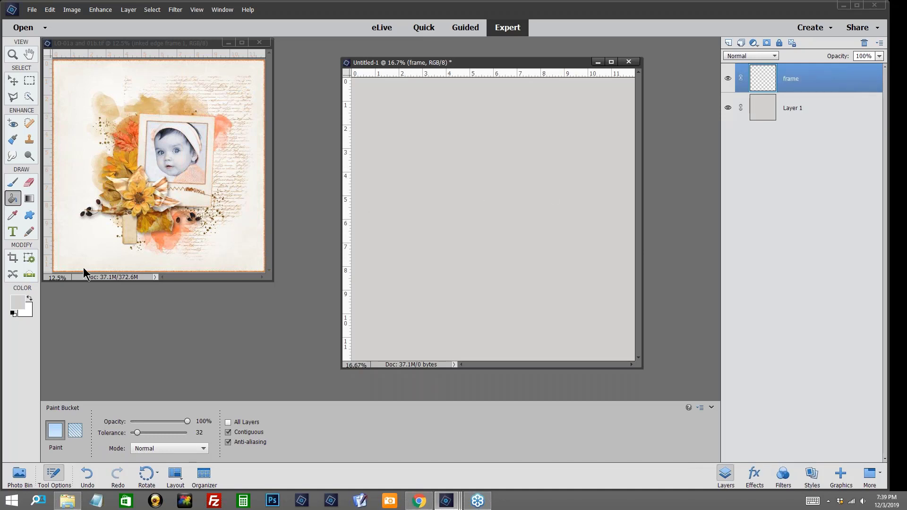
Step: Fill a fixed-size 5 × 6 inch rectangular selection with white near the center of the frame layer and deselect it
left_click(28, 299)
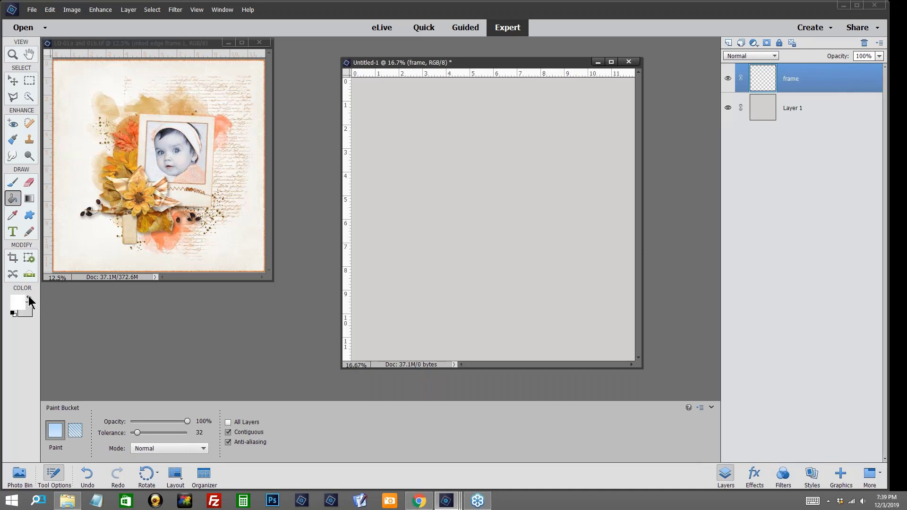
left_click(29, 81)
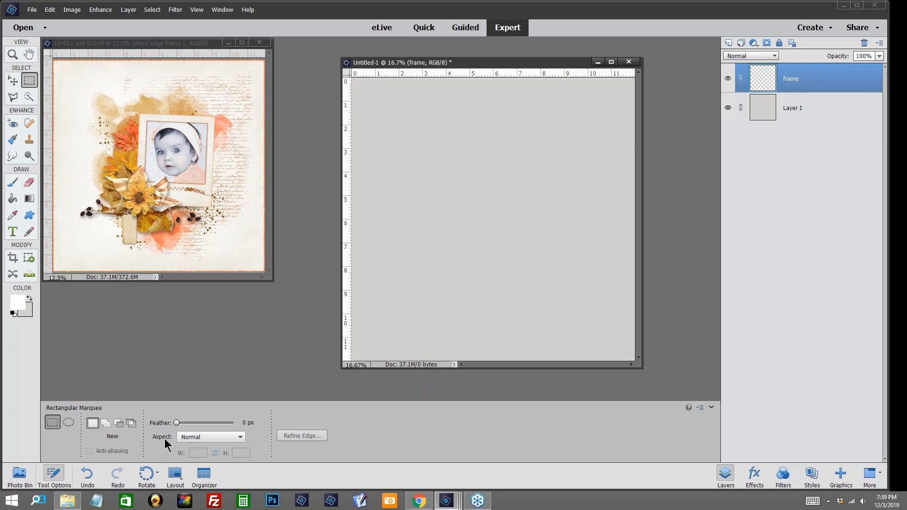
left_click(237, 438)
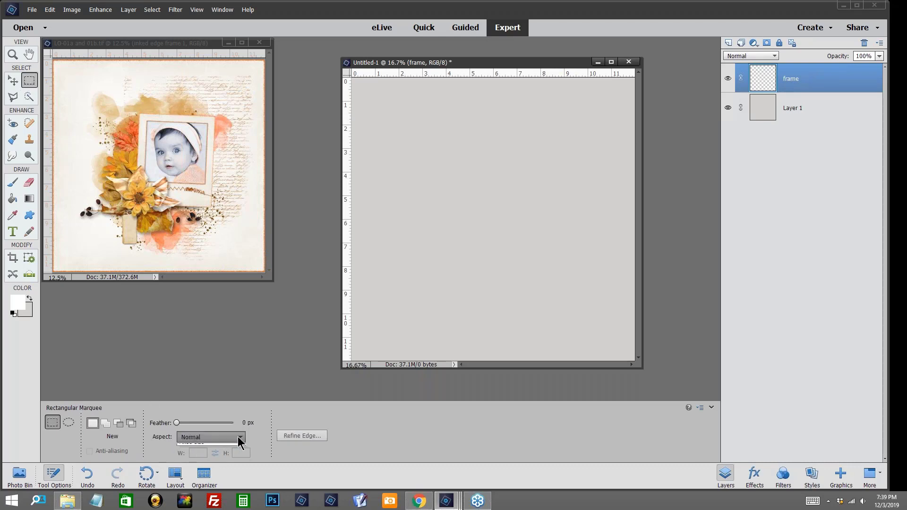
left_click(202, 460)
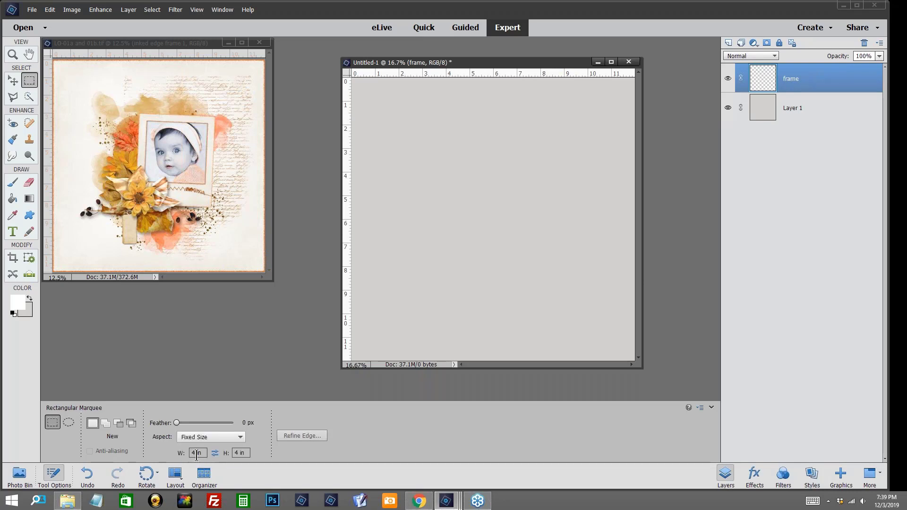
double_click(193, 453)
type("5")
left_click(234, 453)
double_click(236, 454)
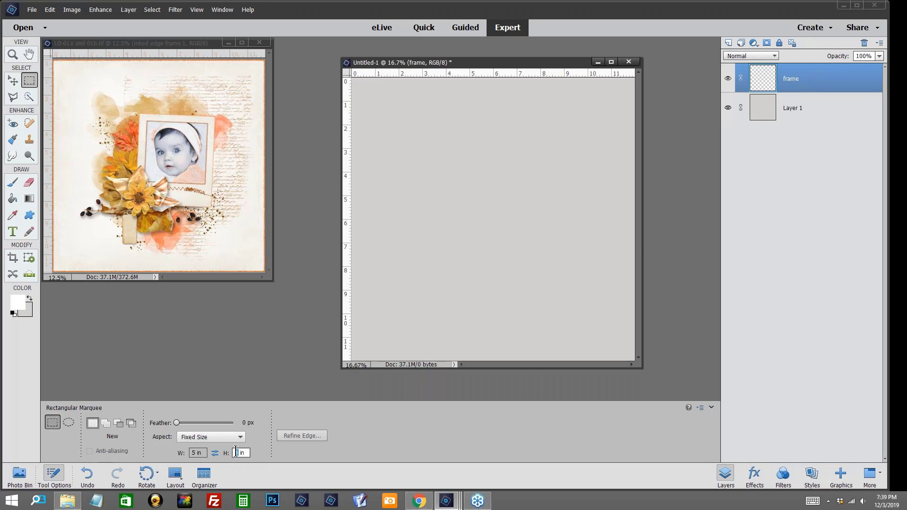
type("6")
left_click(474, 166)
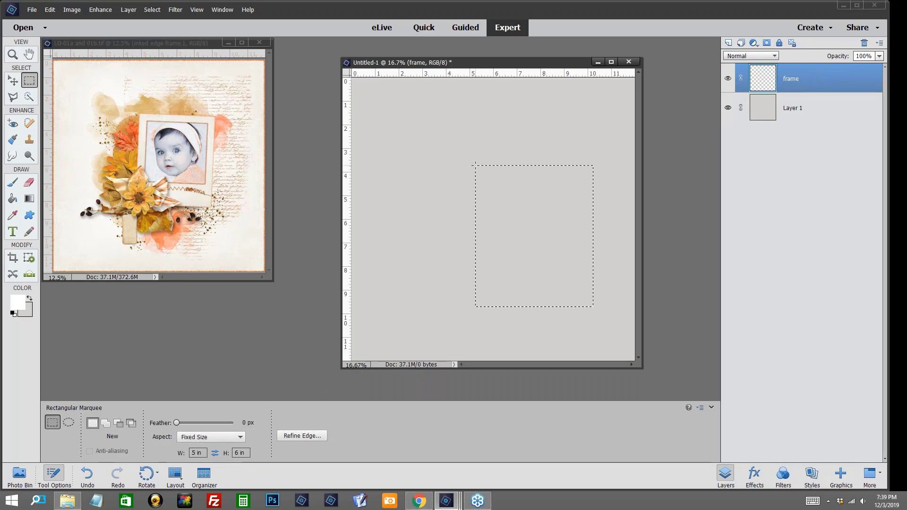
left_click_drag(516, 180, 476, 160)
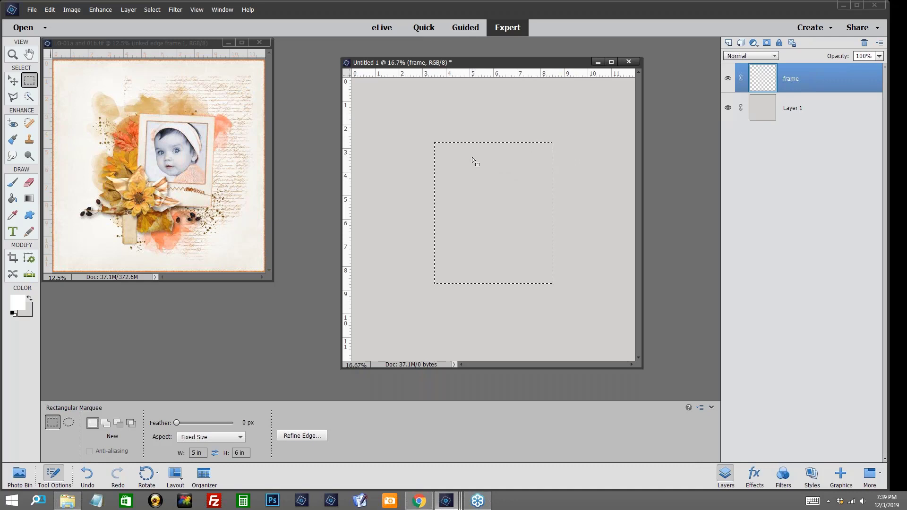
key("ctrl+equal")
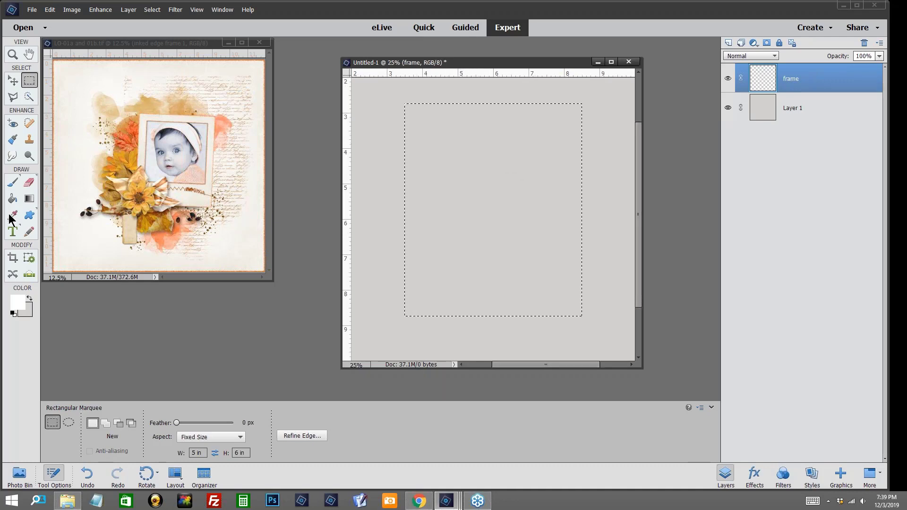
left_click(13, 198)
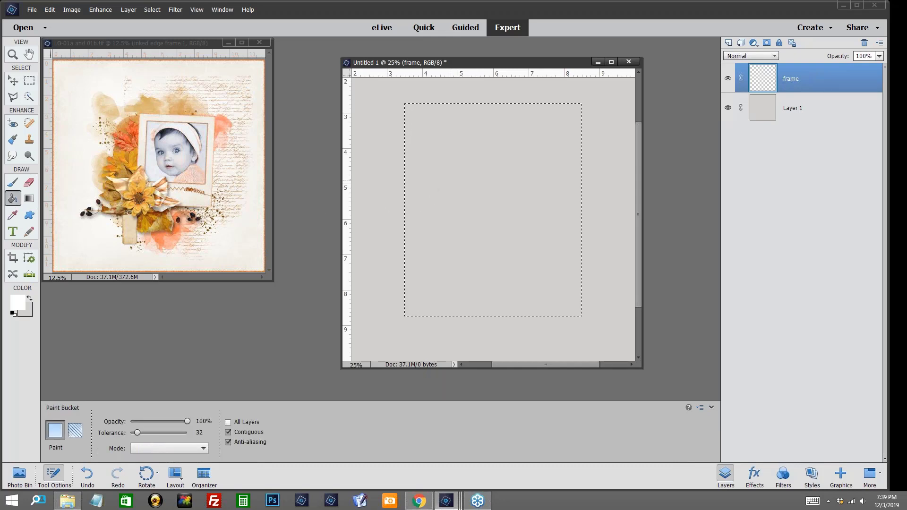
left_click(452, 182)
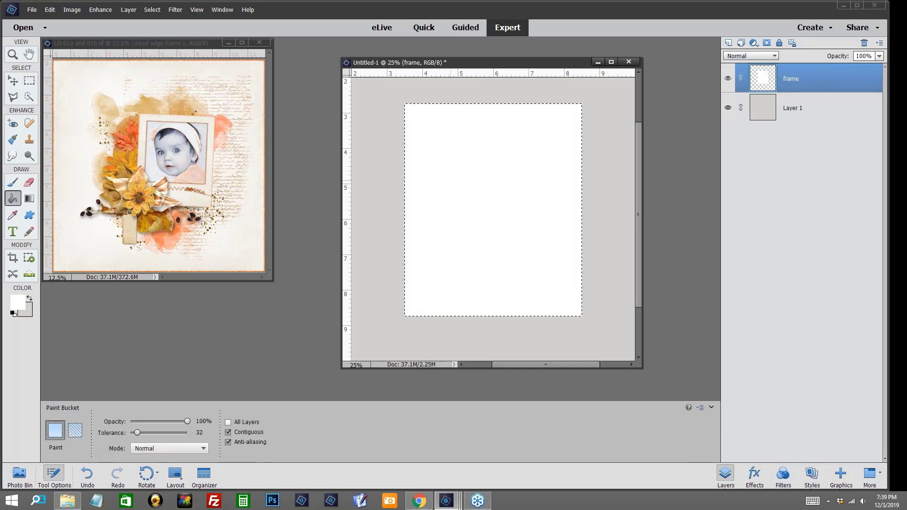
key("ctrl+d")
Step: Cut a fixed-size 4 × 4 inch opening from the upper part of the white rectangle, leaving even top and side borders, and deselect
left_click(29, 80)
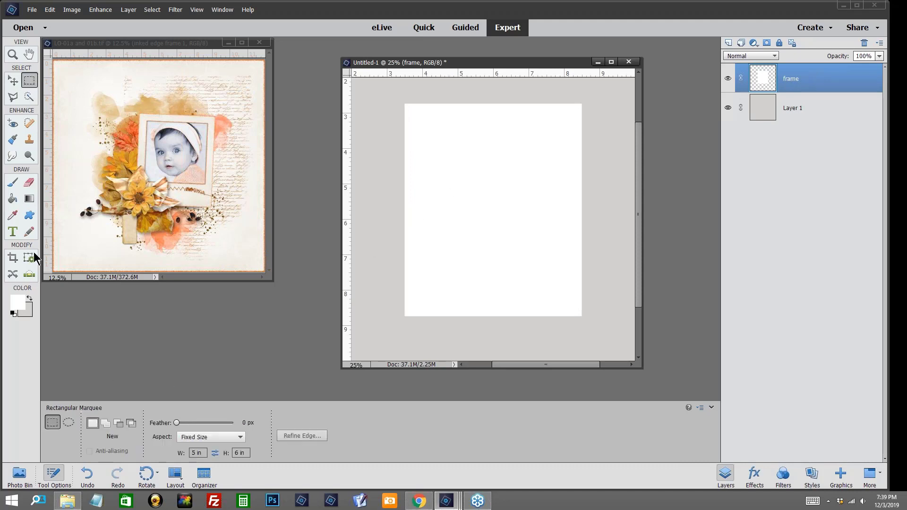
left_click(193, 453)
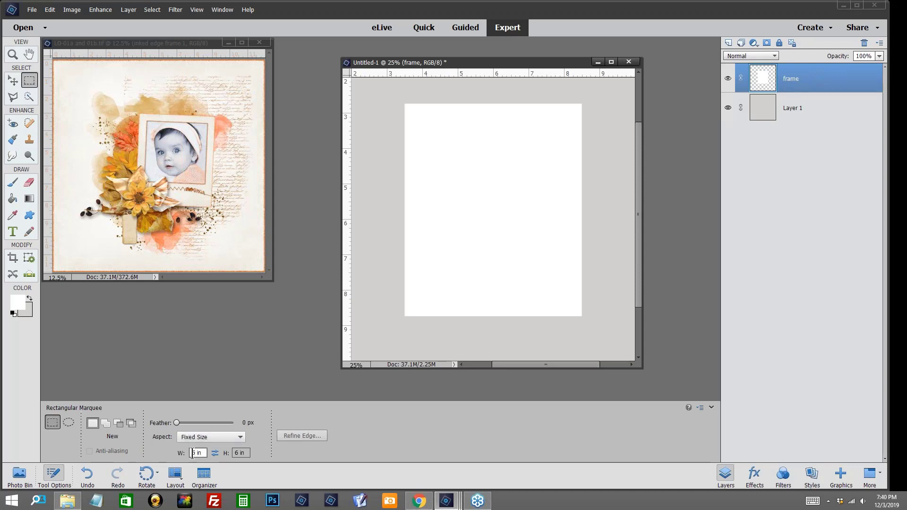
key("Delete")
type("4")
left_click(235, 453)
key("Delete")
type("4")
left_click(492, 185)
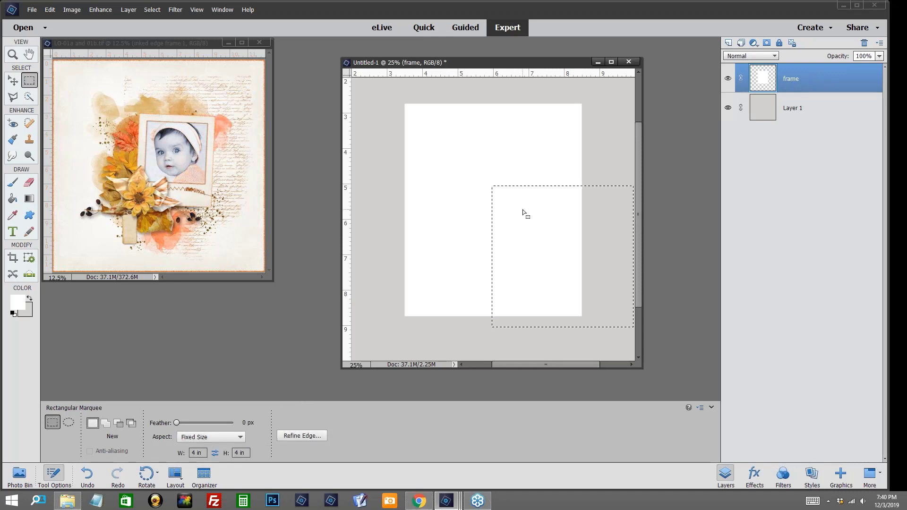
left_click_drag(523, 209, 457, 146)
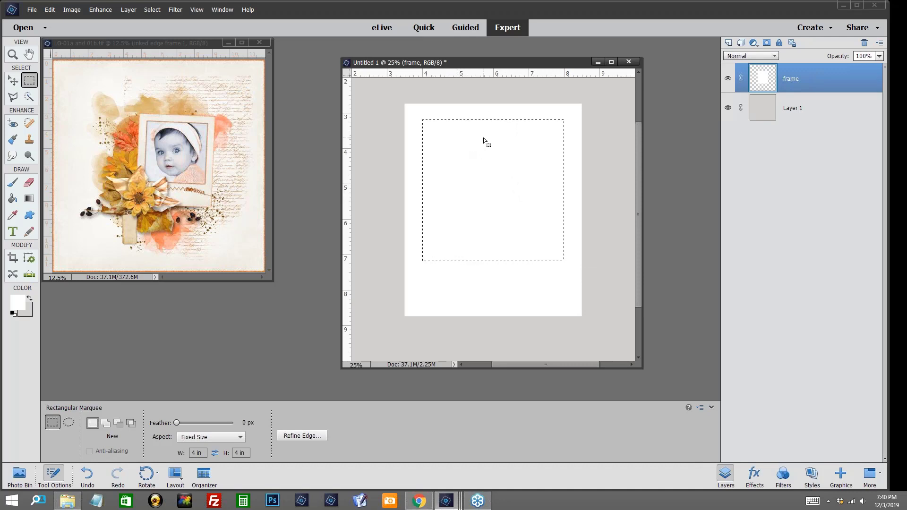
key("Down")
key("Down")
key("Down")
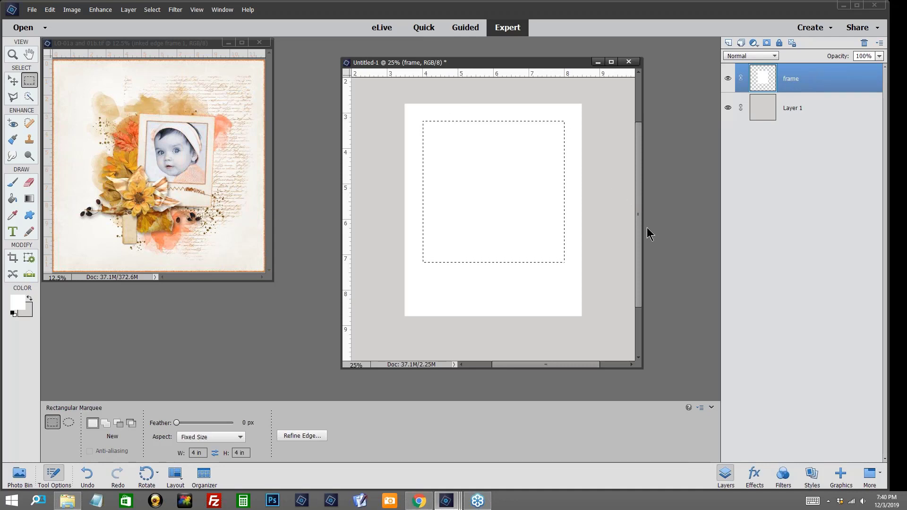
key("Delete")
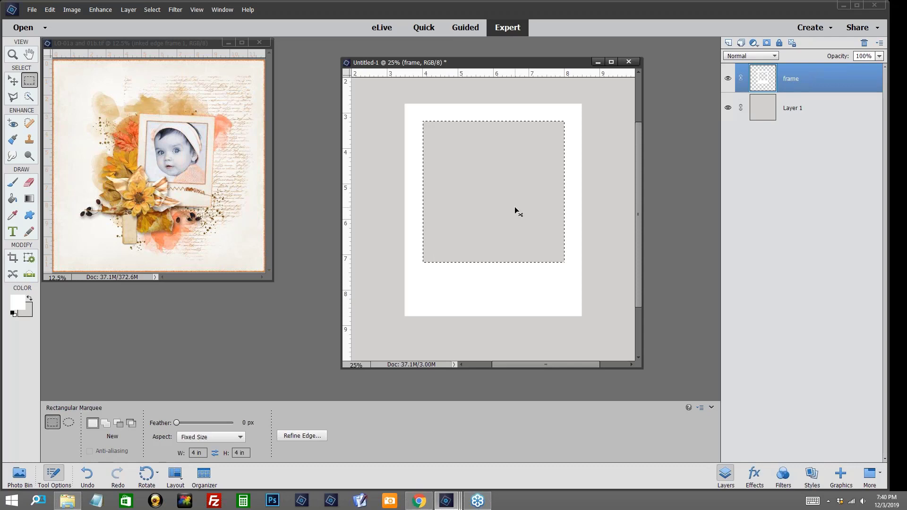
key("ctrl+d")
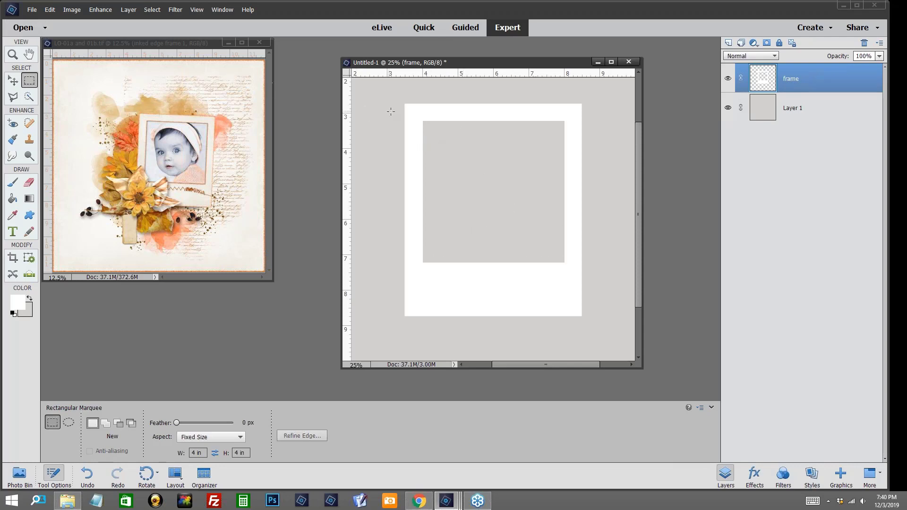
Step: Open the beige textured paper solid02 from the WorkingFiles folder
left_click(33, 11)
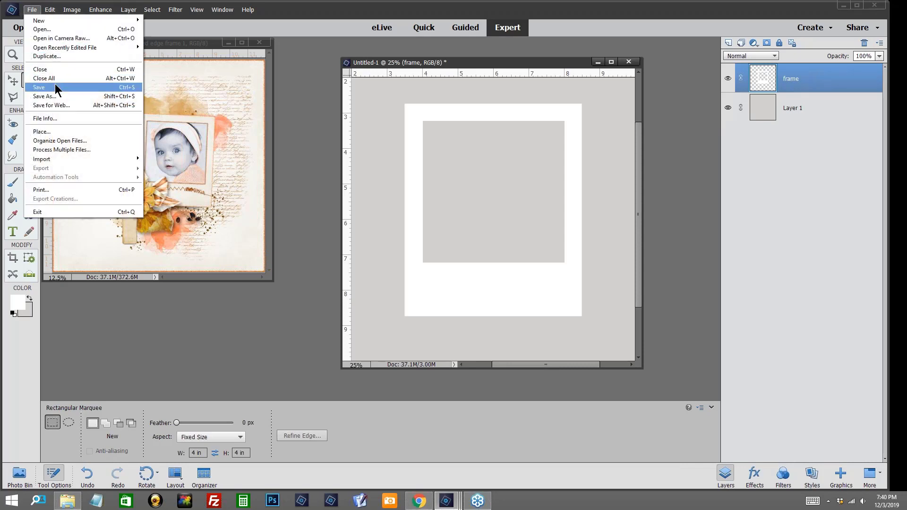
left_click(66, 30)
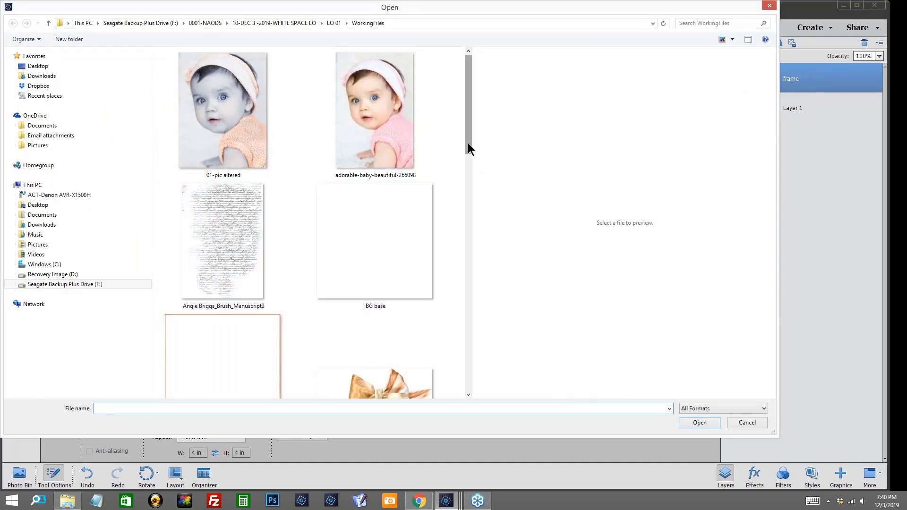
left_click_drag(467, 146, 457, 315)
scroll(456, 314, "down", 1)
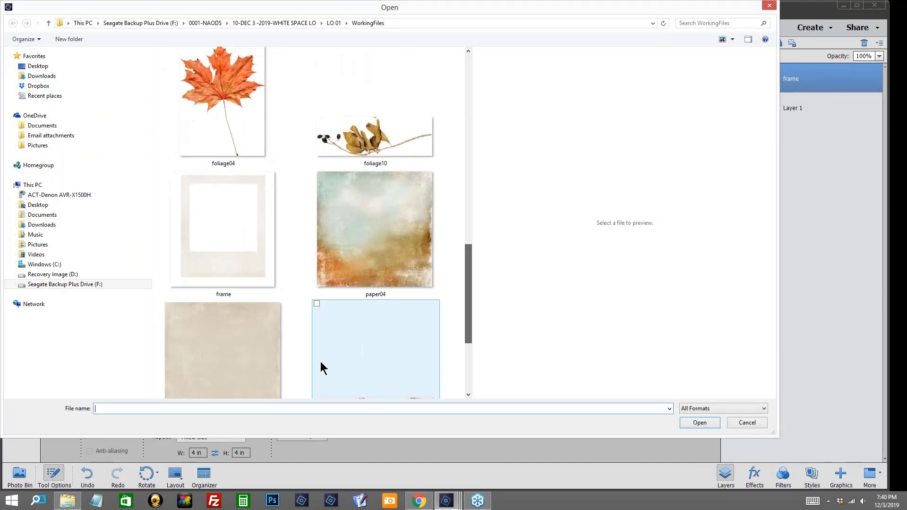
left_click(265, 349)
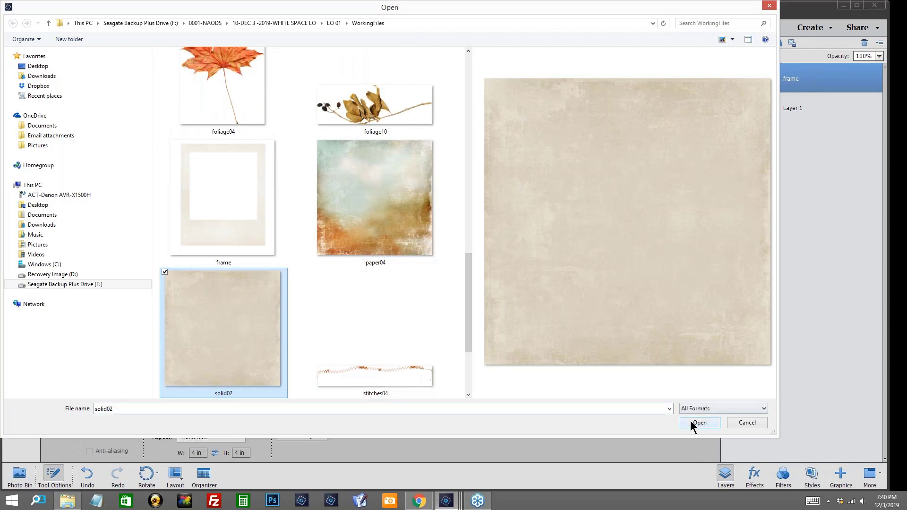
left_click(699, 422)
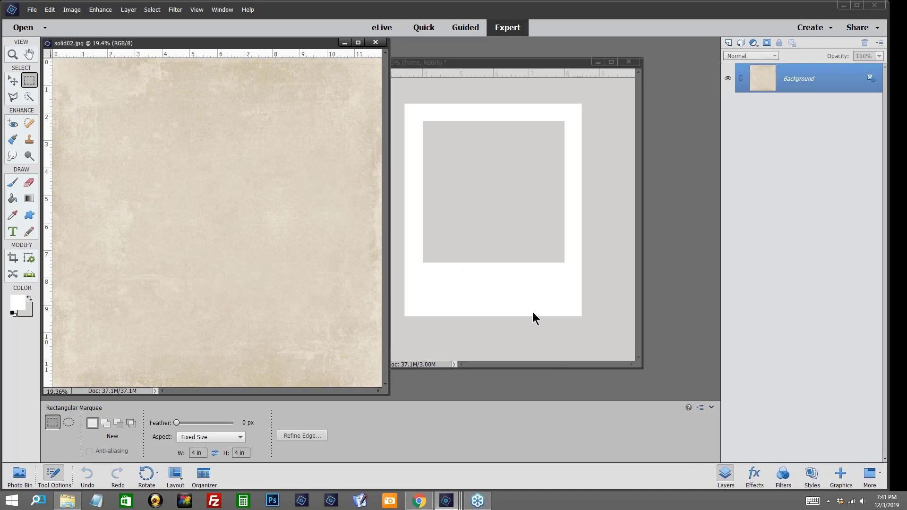
Step: Resize the solid02 paper to 6.15 inches wide with proportions constrained and resampling on
key("ctrl+alt+i")
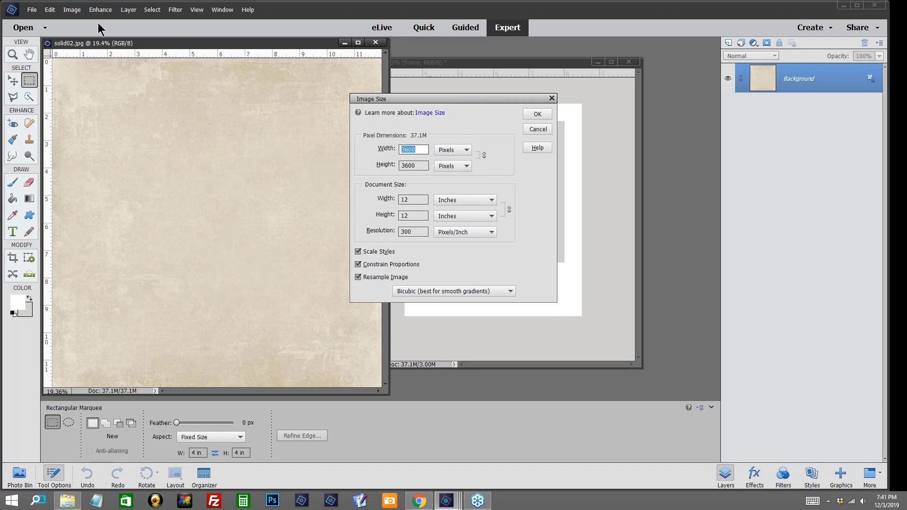
left_click(72, 12)
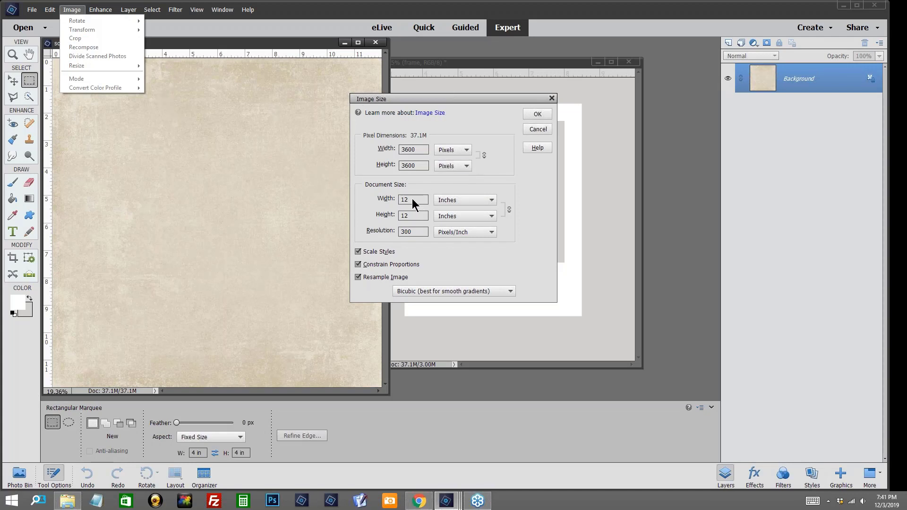
left_click_drag(412, 198, 401, 200)
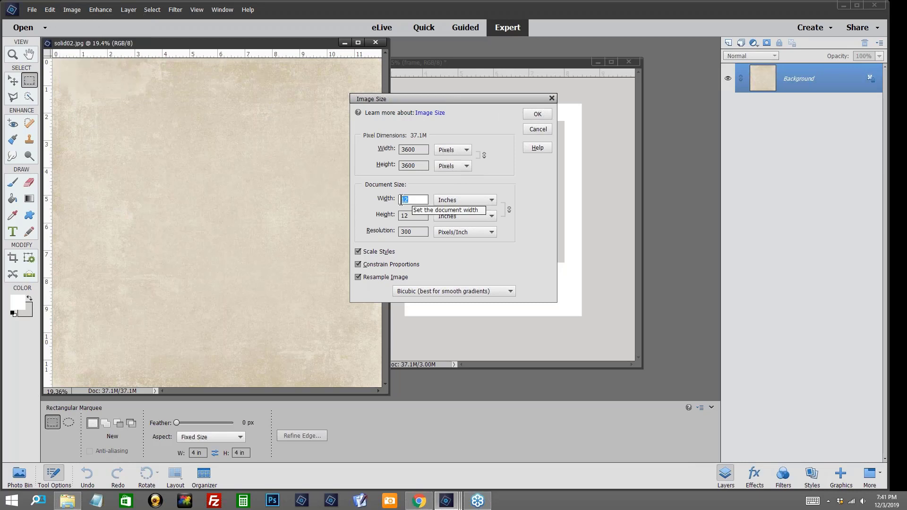
type("6.1")
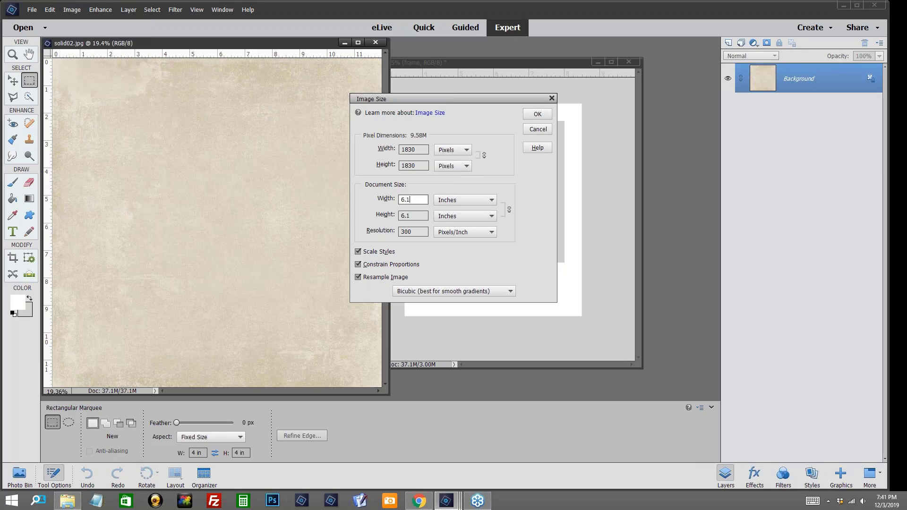
type("5")
left_click(537, 115)
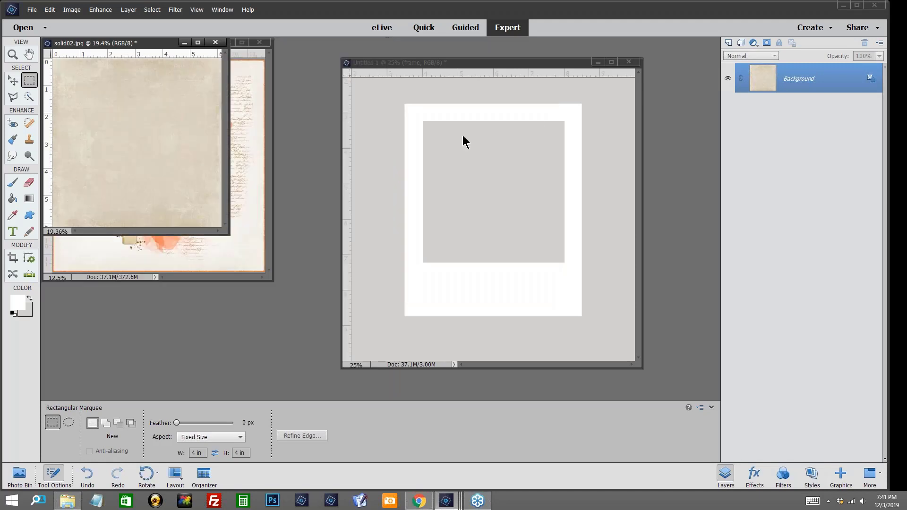
Step: Copy the solid02 paper into the frame document as a layer above the frame, positioned to cover it completely
left_click(13, 81)
left_click_drag(151, 119, 492, 151)
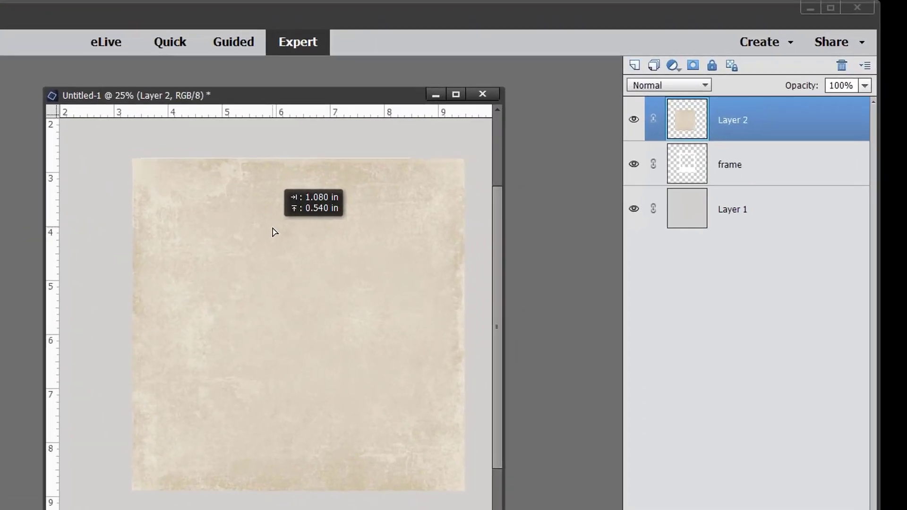
left_click_drag(274, 231, 274, 231)
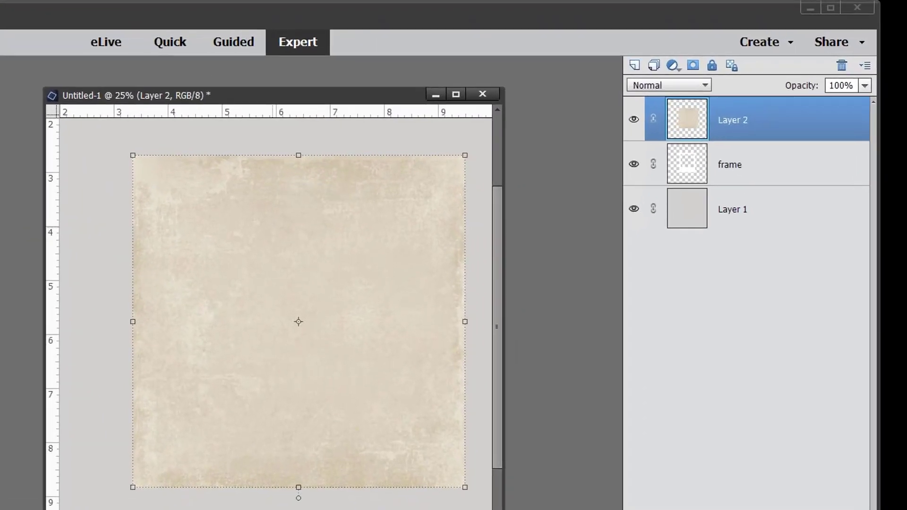
key("Right")
key("Right")
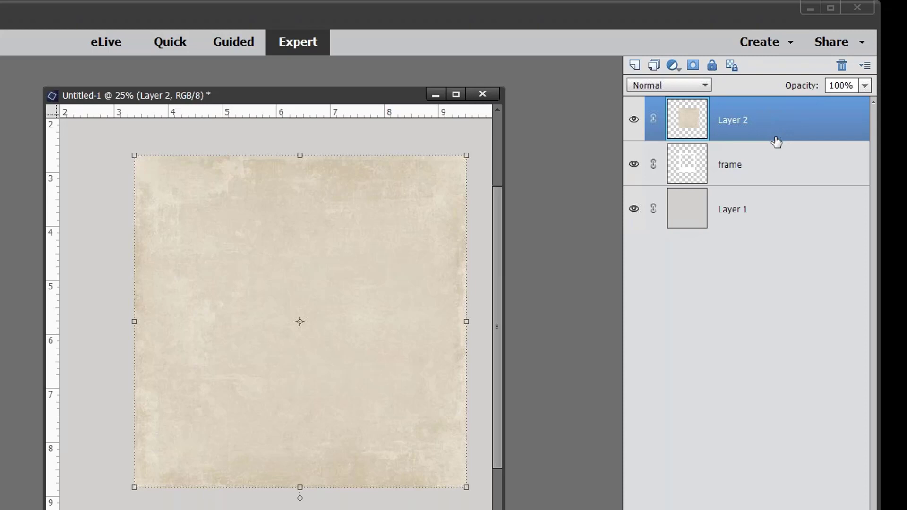
Step: Clip the paper texture layer to the frame layer and lower its opacity to 44%
left_click_drag(777, 142, 776, 140)
left_click(777, 139, "alt")
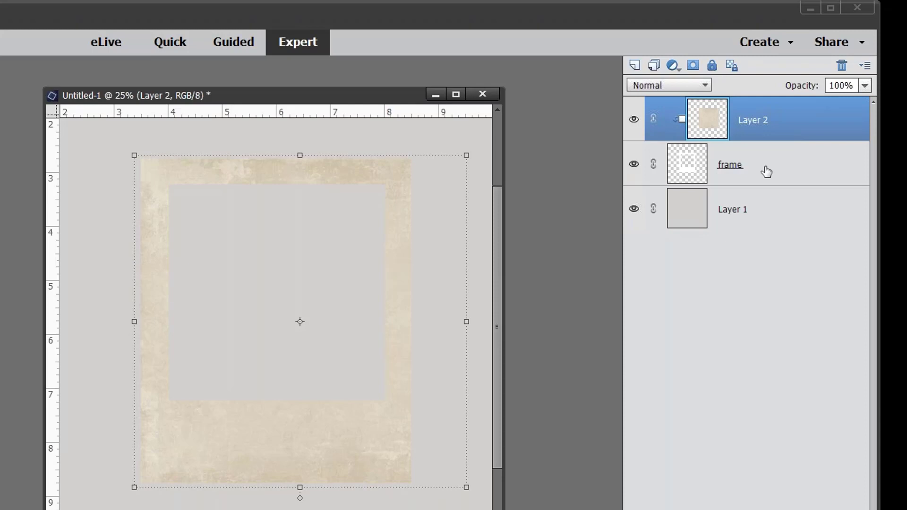
right_click(797, 134)
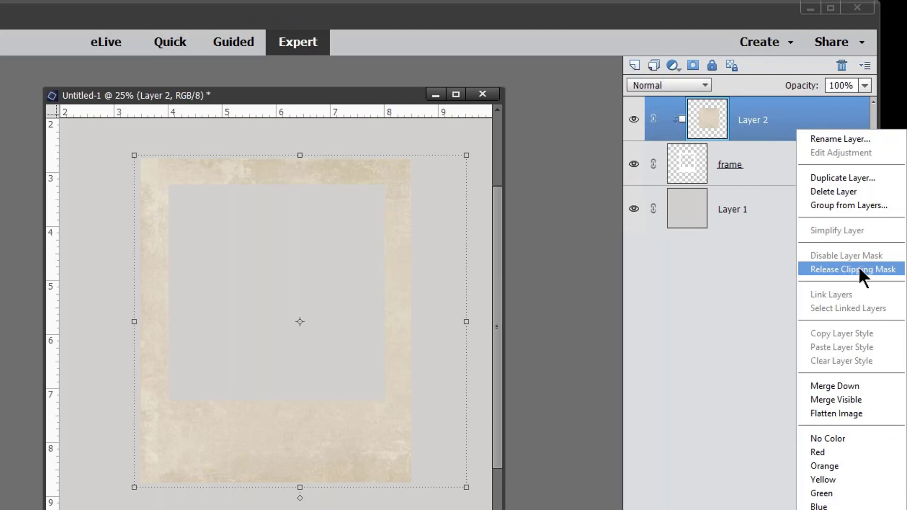
left_click(699, 265)
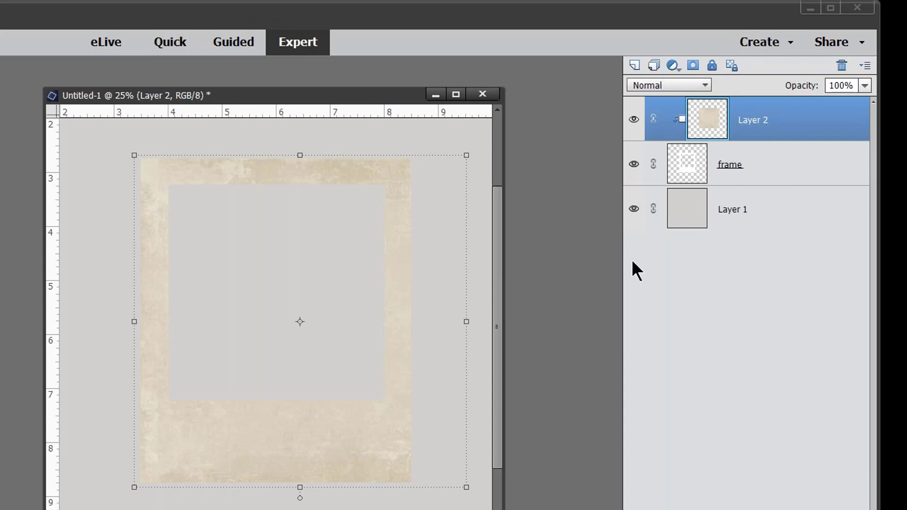
left_click(865, 86)
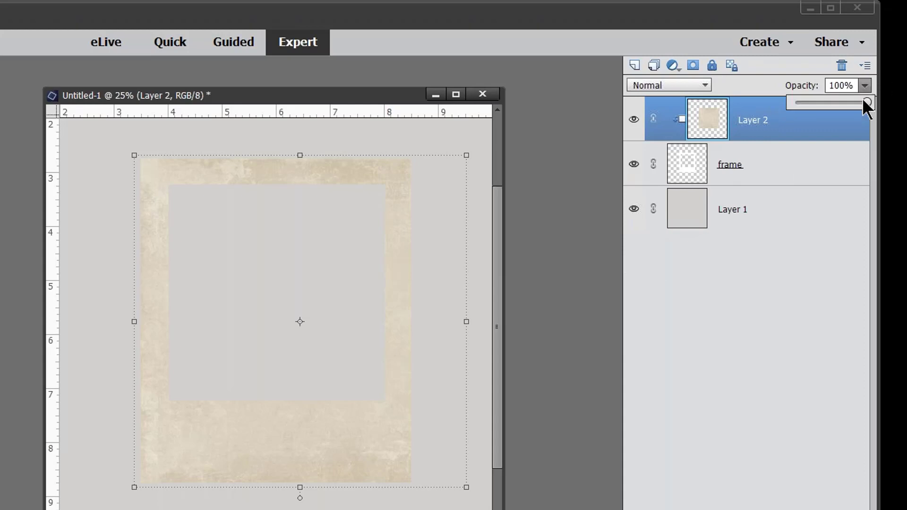
left_click_drag(865, 101, 828, 115)
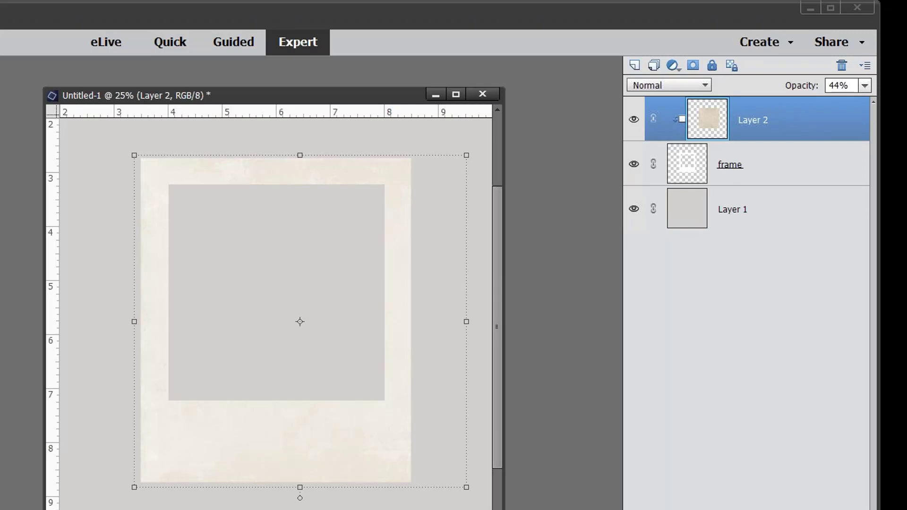
Step: Merge the clipped texture layer down into the frame layer and shift the merged frame slightly lower
left_click(1, 255)
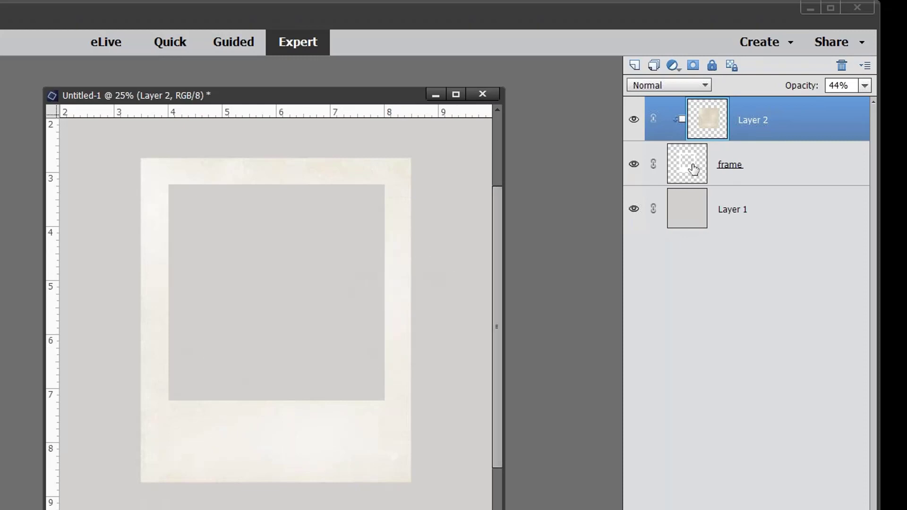
right_click(777, 124)
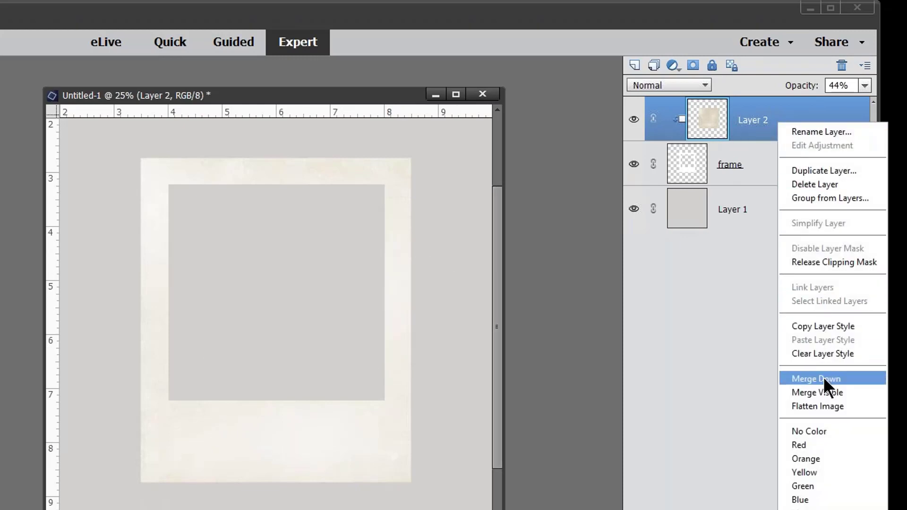
left_click(823, 378)
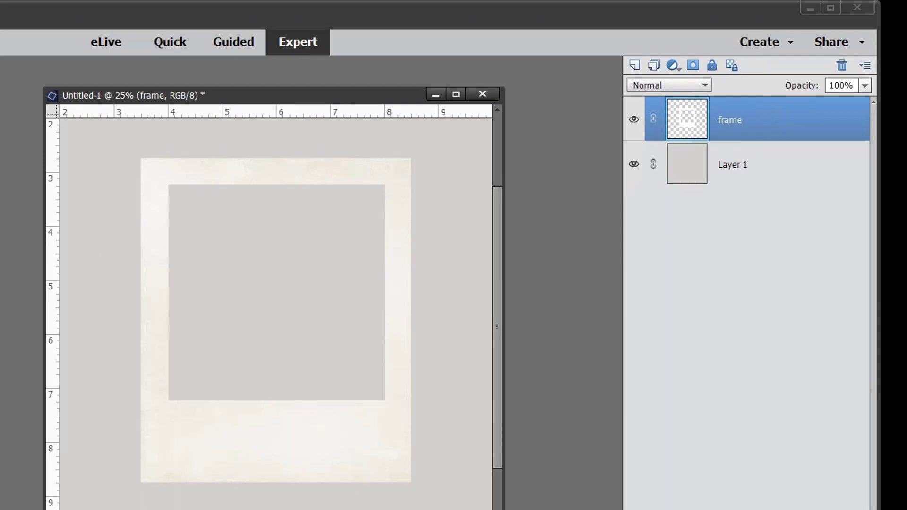
key("v")
left_click_drag(285, 452, 287, 456)
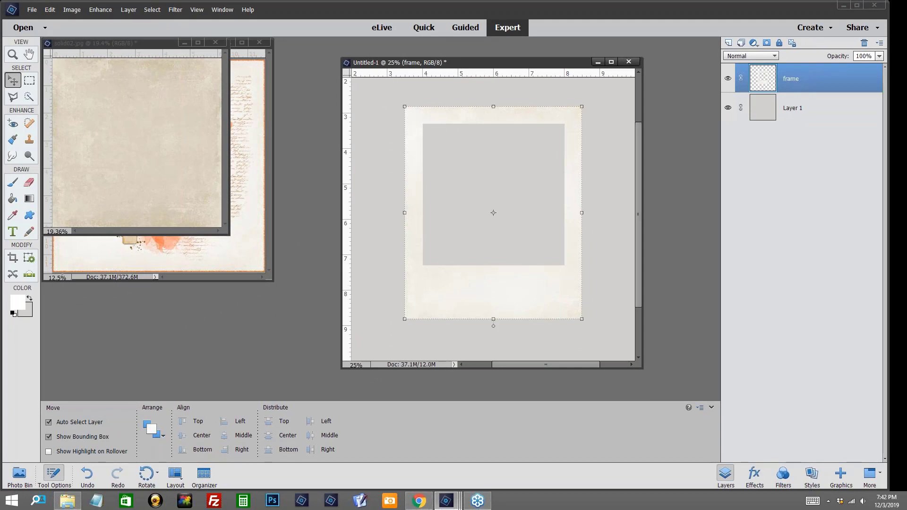
Step: Crop the canvas without restriction to a narrow margin around the frame and hide the gray Layer 1
left_click(13, 257)
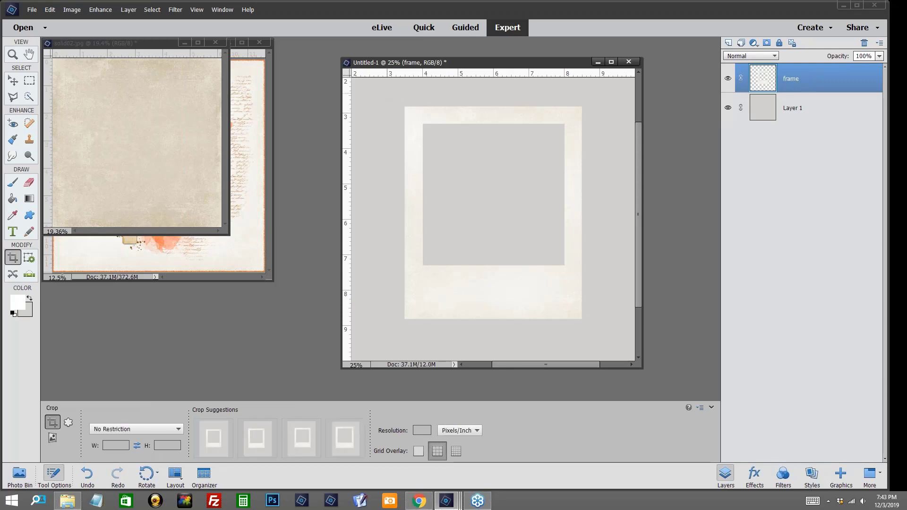
left_click_drag(387, 93, 608, 341)
left_click(571, 345)
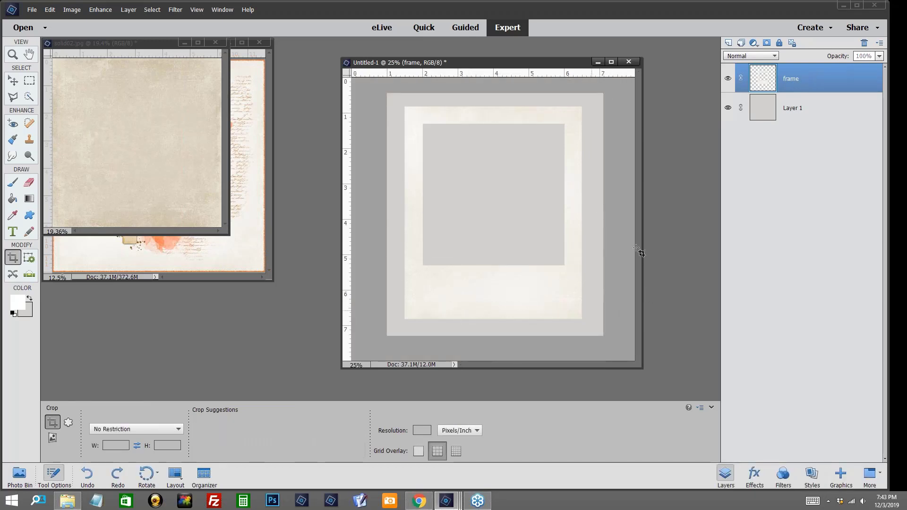
left_click(728, 108)
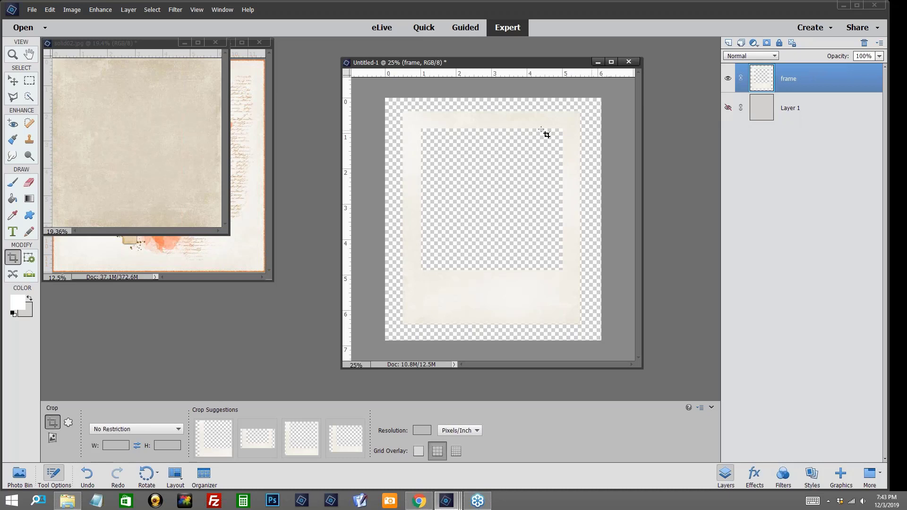
Step: Try saving the frame as a PNG over the existing frame file in WorkingFiles, and cancel at the PNG options
left_click(13, 83)
left_click(32, 11)
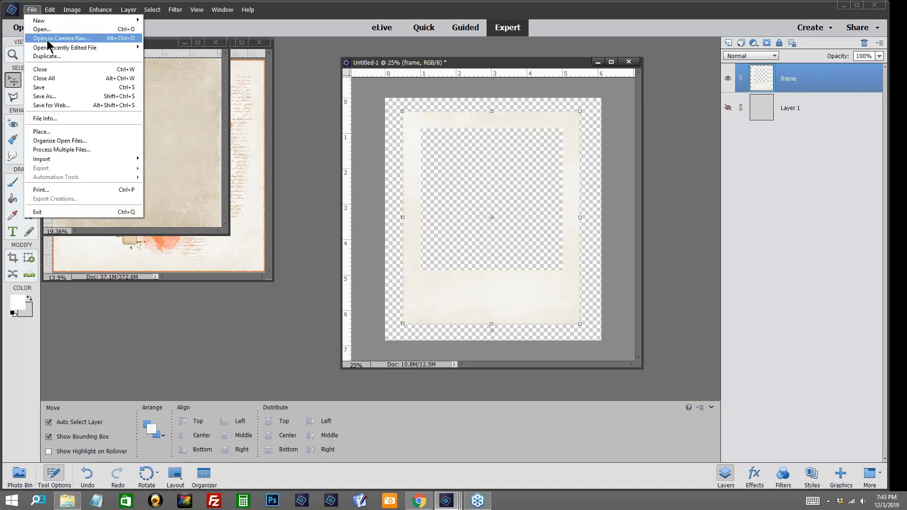
left_click(45, 97)
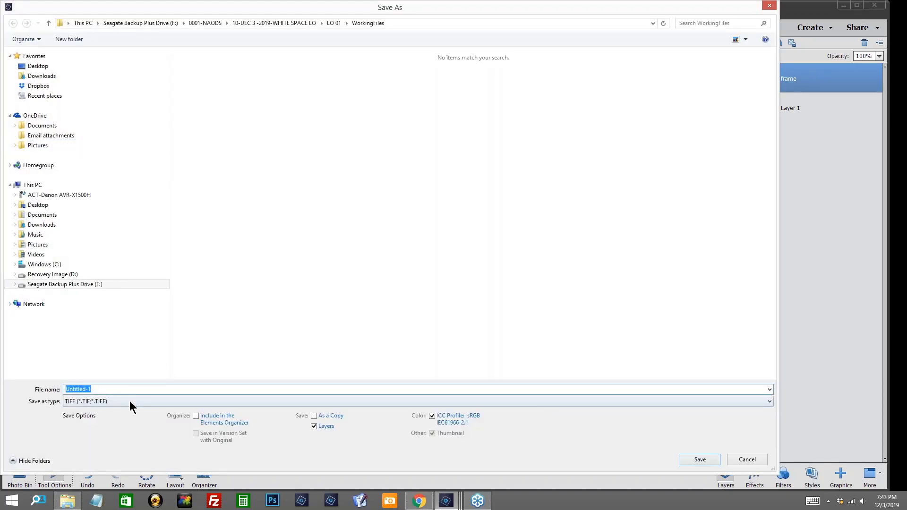
left_click(129, 400)
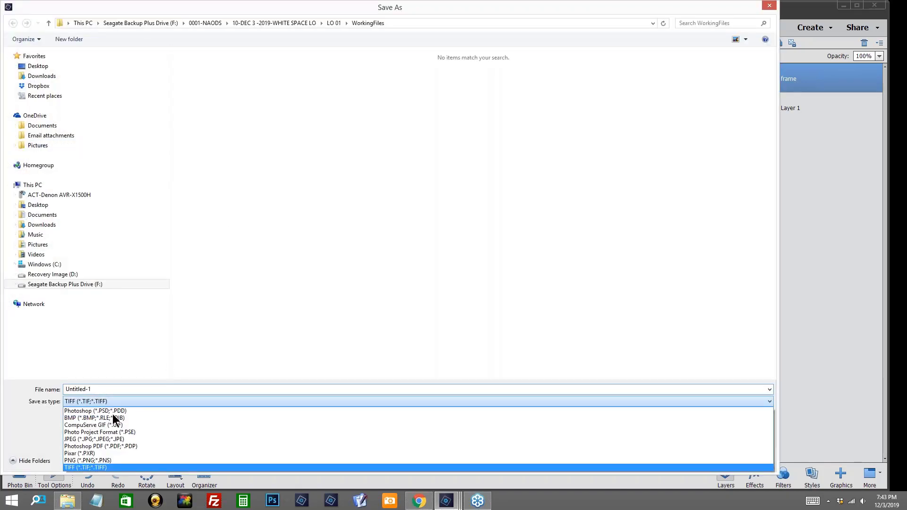
left_click(82, 461)
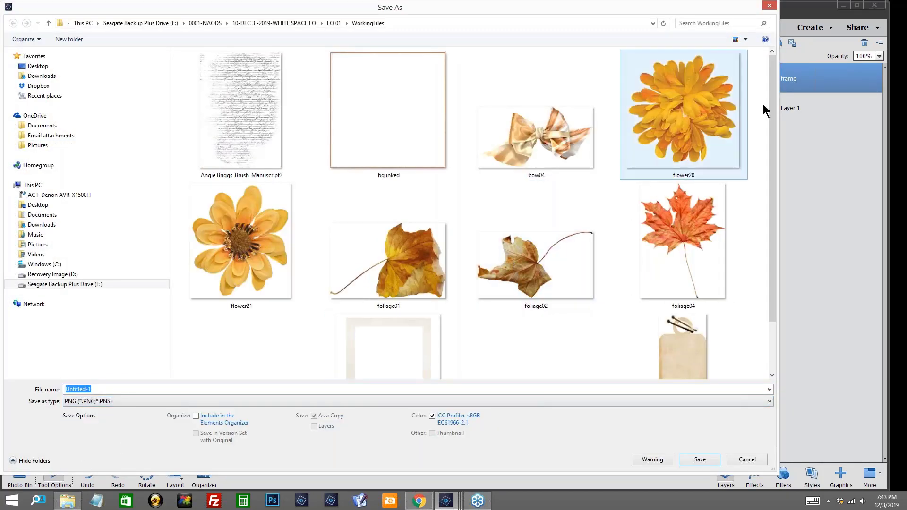
left_click_drag(771, 104, 764, 170)
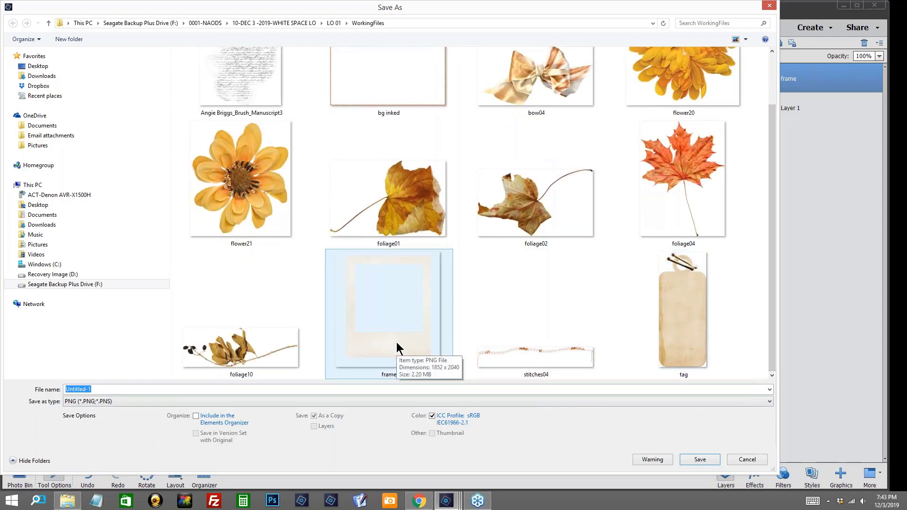
left_click(396, 342)
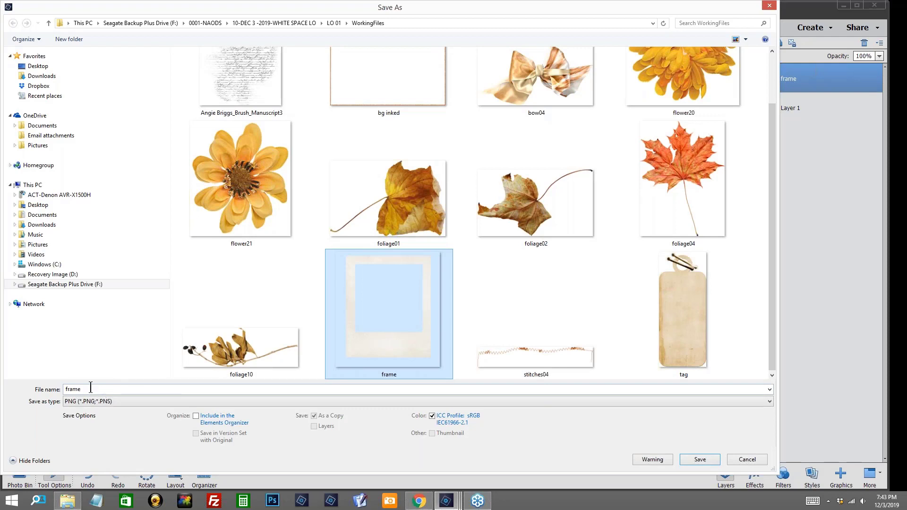
left_click(709, 462)
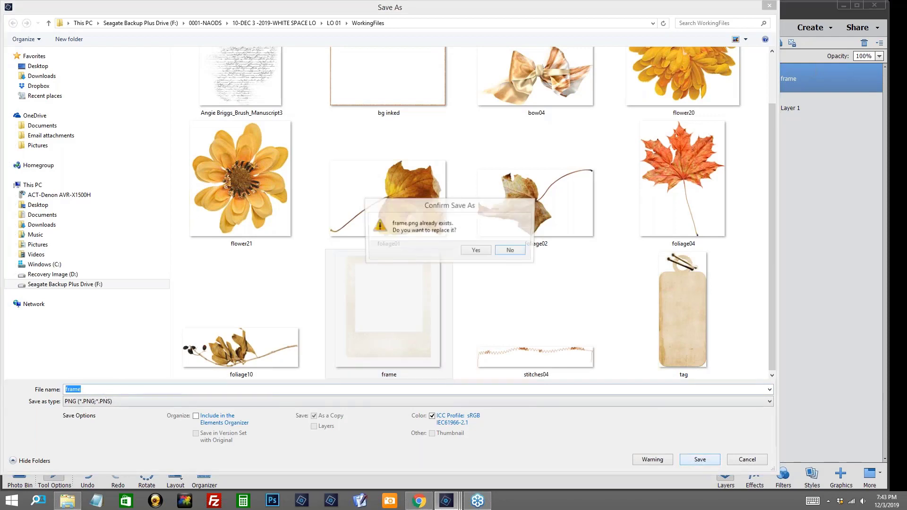
left_click(477, 251)
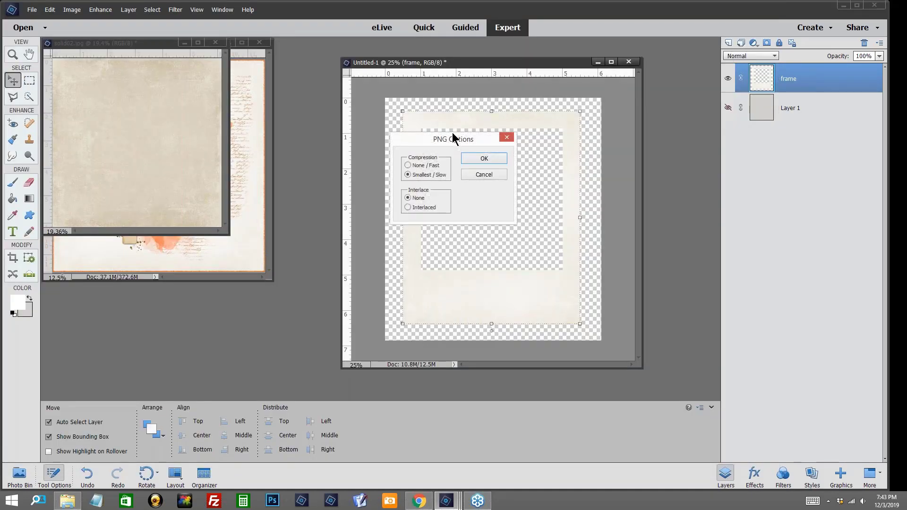
left_click(508, 139)
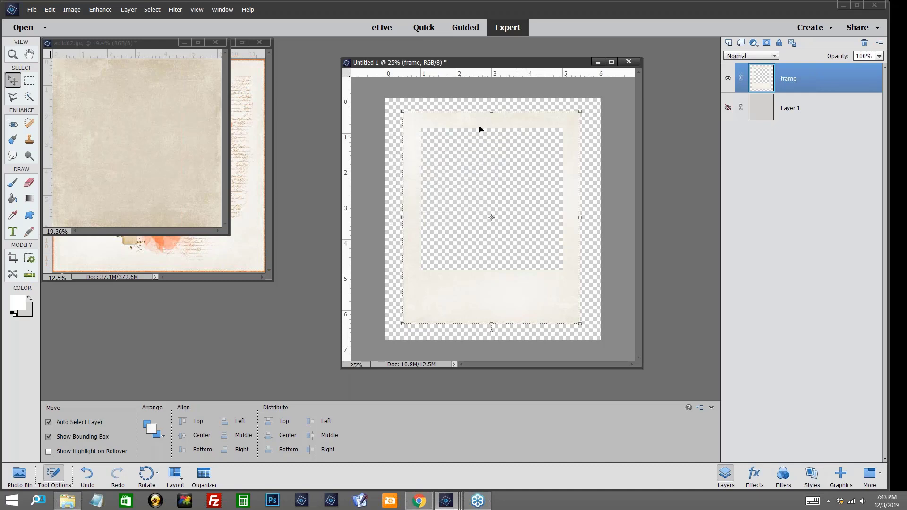
Step: Close the Untitled-1 frame document without saving its changes
left_click(630, 63)
left_click(455, 193)
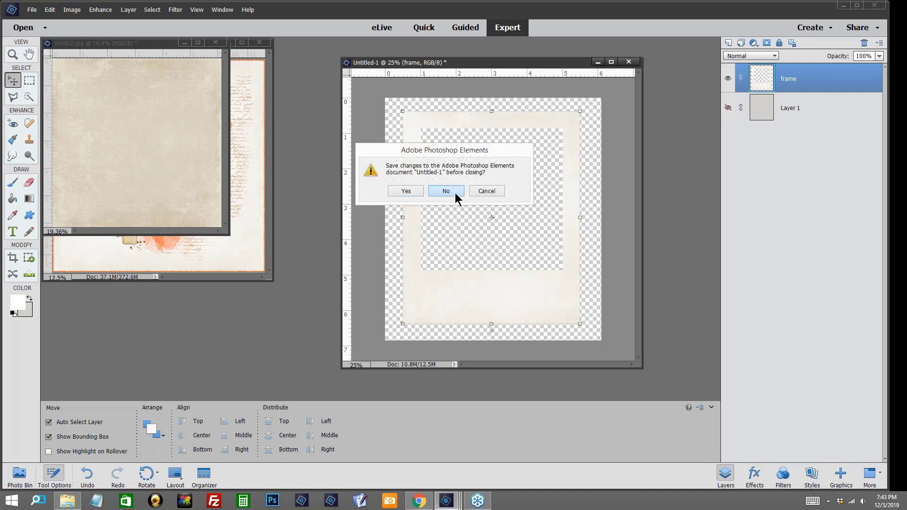
Step: Close the solid02.jpg texture document without saving its changes
left_click(216, 42)
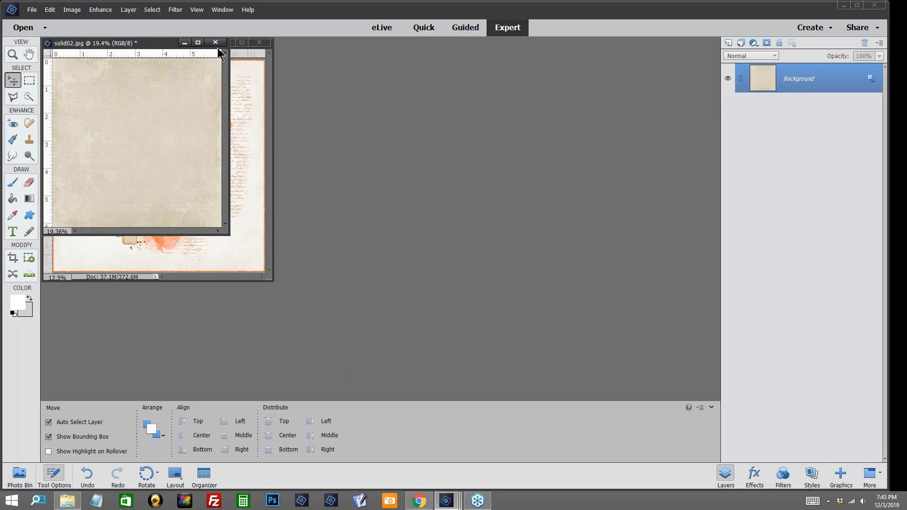
left_click(435, 194)
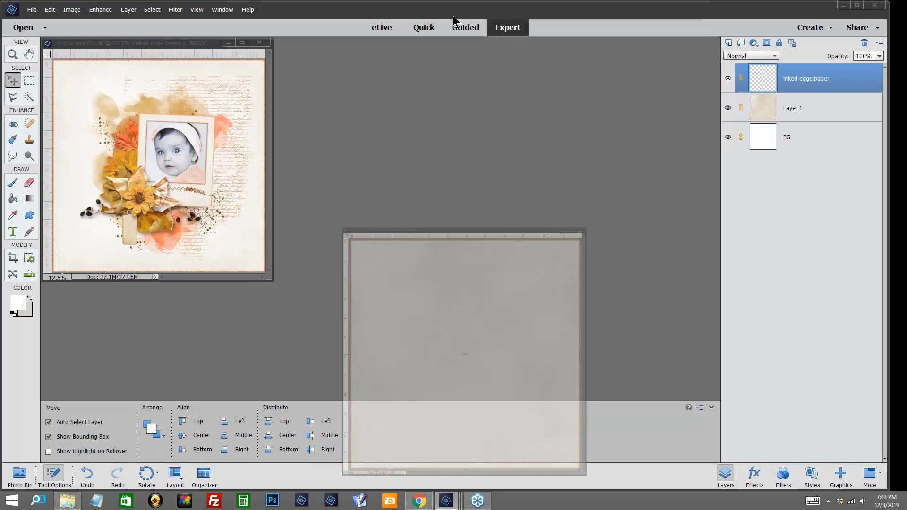
Step: Open the frame file from the WorkingFiles folder and move its window beside the scrapbook layout
left_click(32, 9)
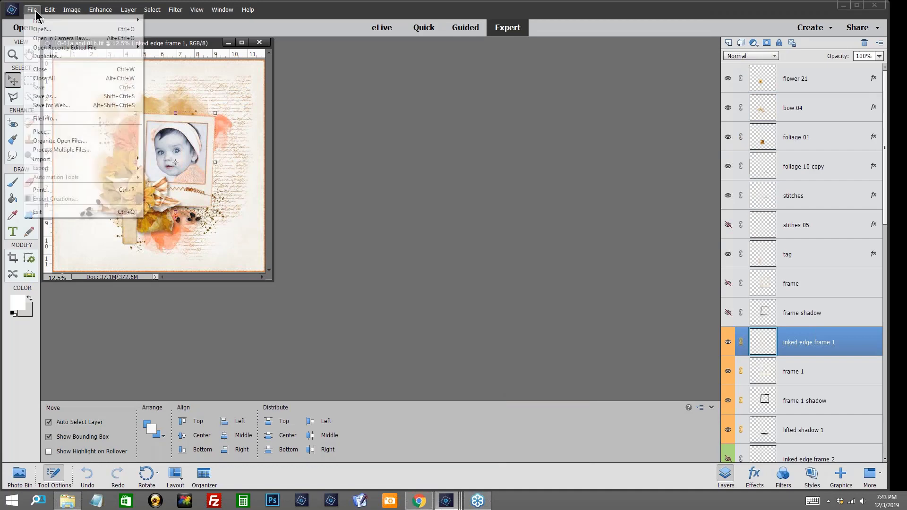
left_click(40, 29)
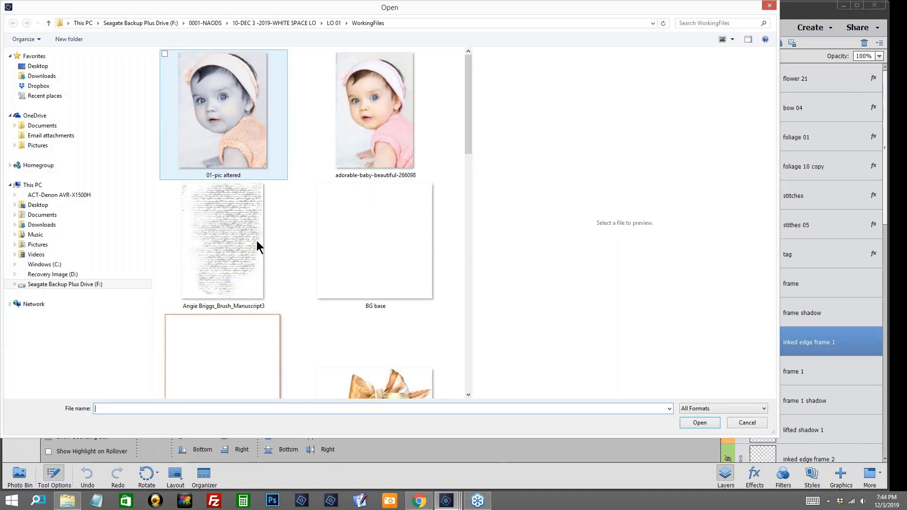
left_click_drag(470, 87, 460, 251)
left_click(260, 291)
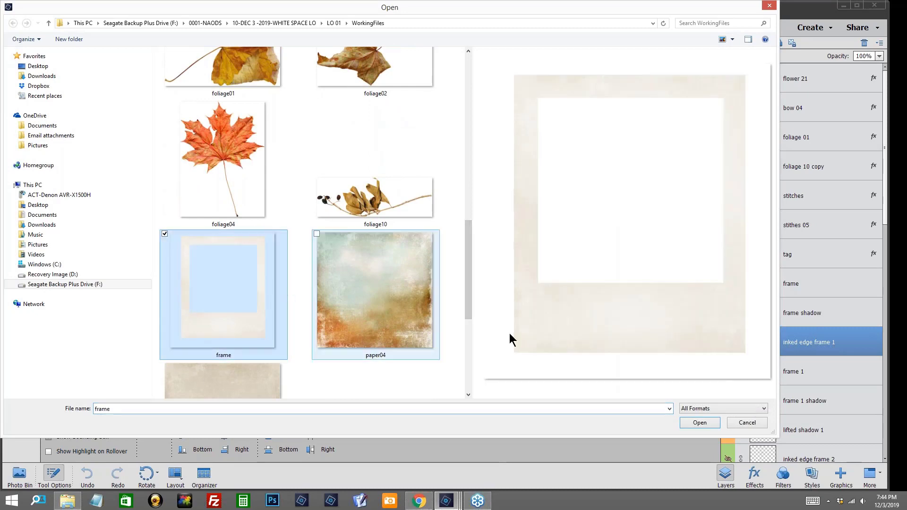
left_click(699, 423)
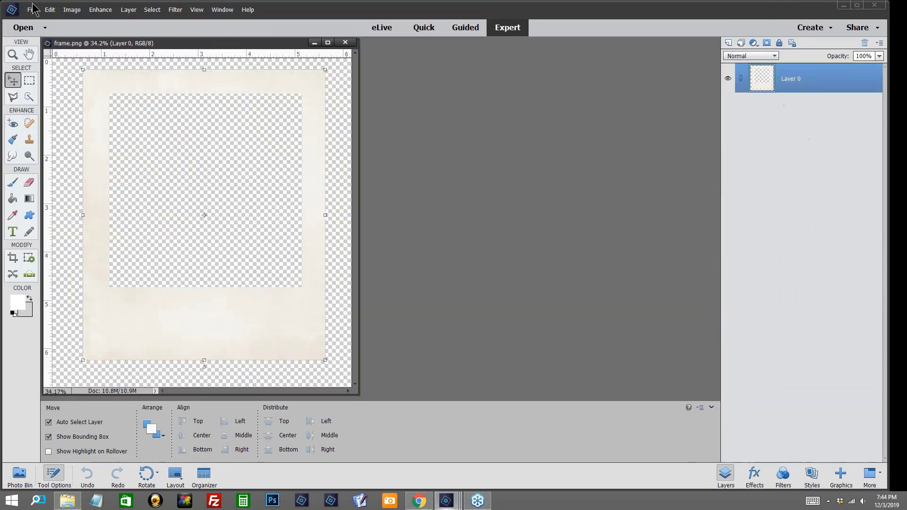
left_click_drag(191, 47, 492, 47)
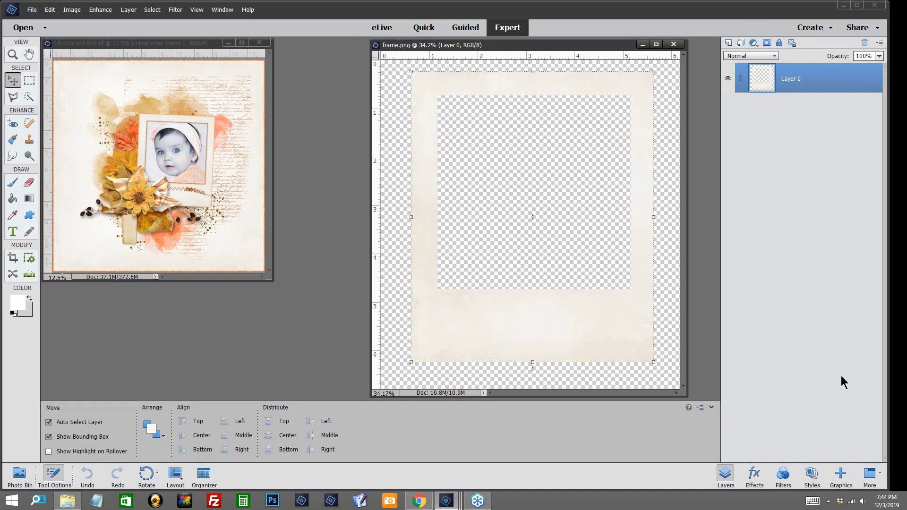
Step: Run the edge 1 - png action from the jbb-cu-inked-edges set on the frame, contracting the selection by 15 pixels
left_click(880, 478)
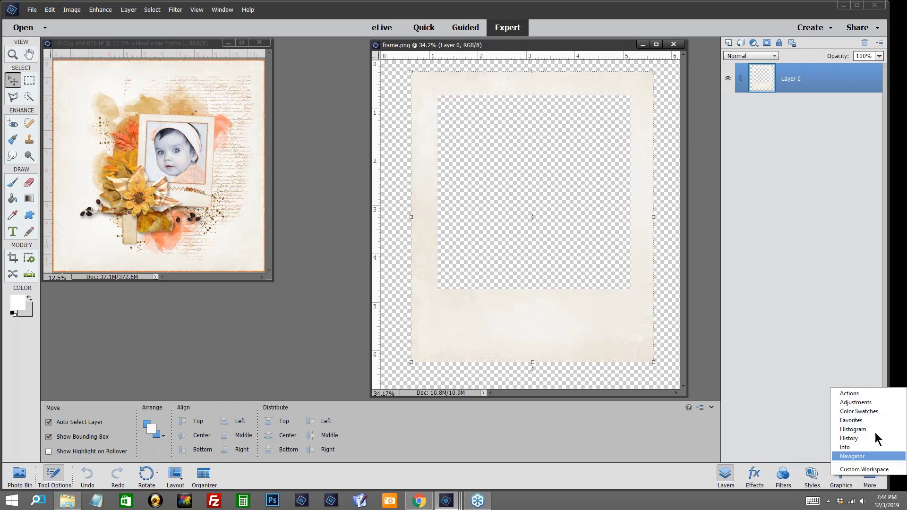
left_click(864, 396)
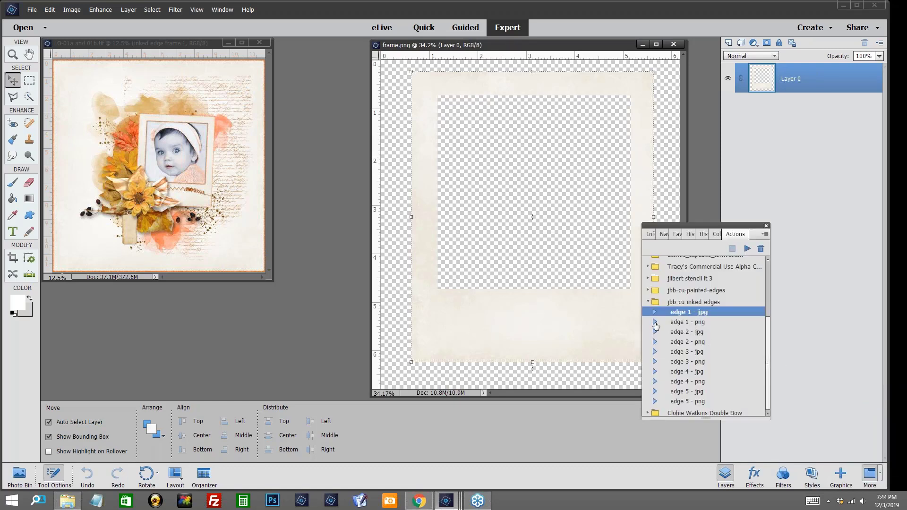
left_click(680, 322)
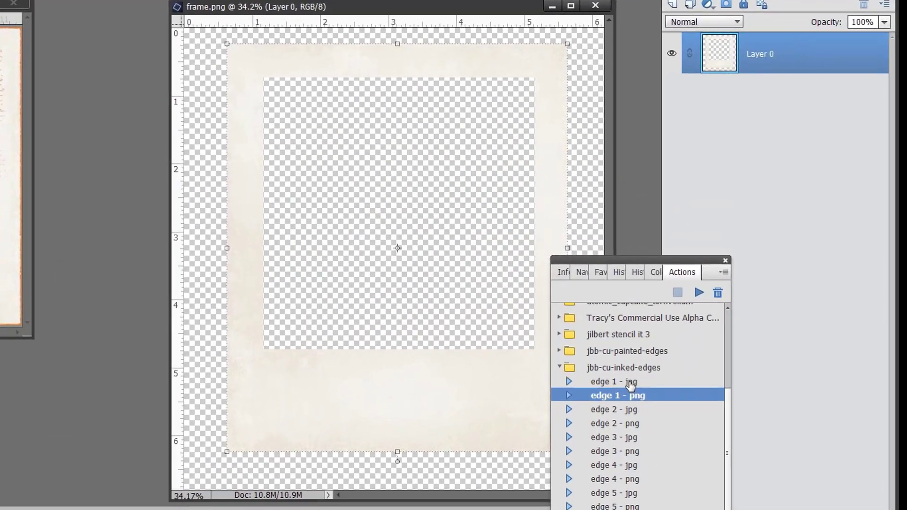
left_click(631, 382)
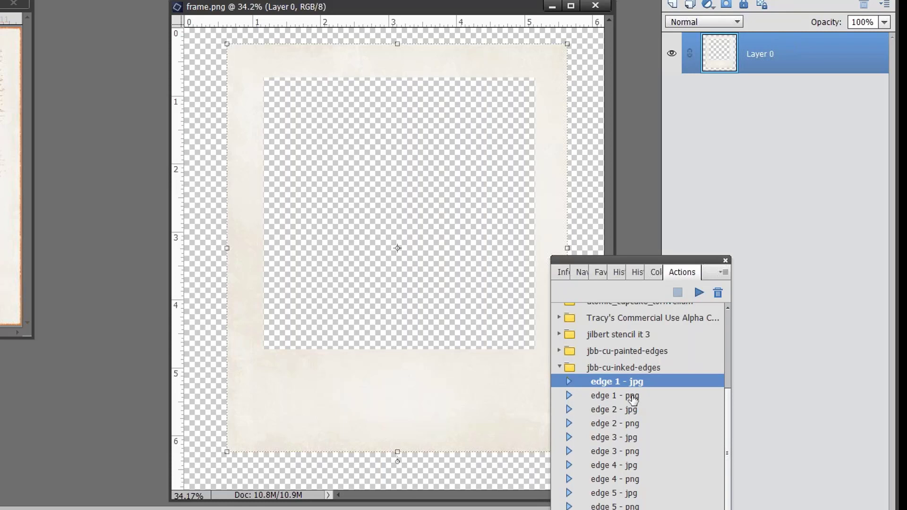
left_click(634, 398)
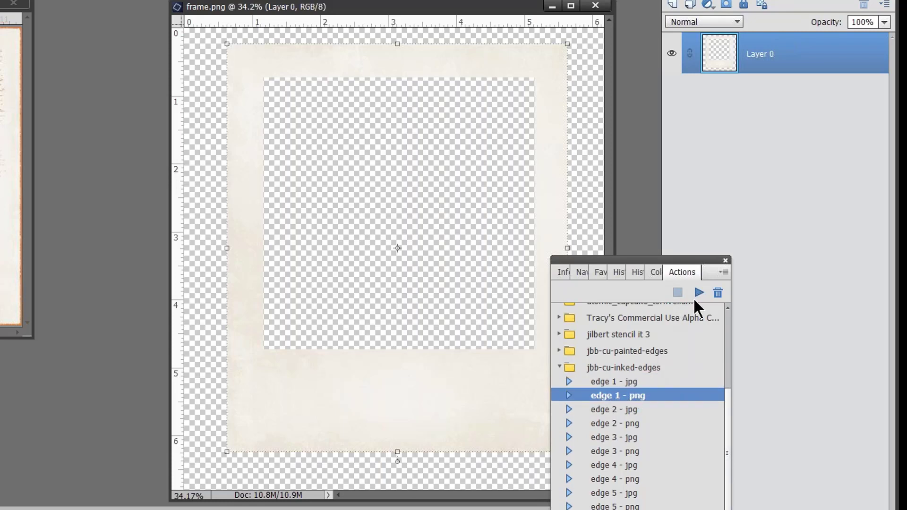
left_click(700, 293)
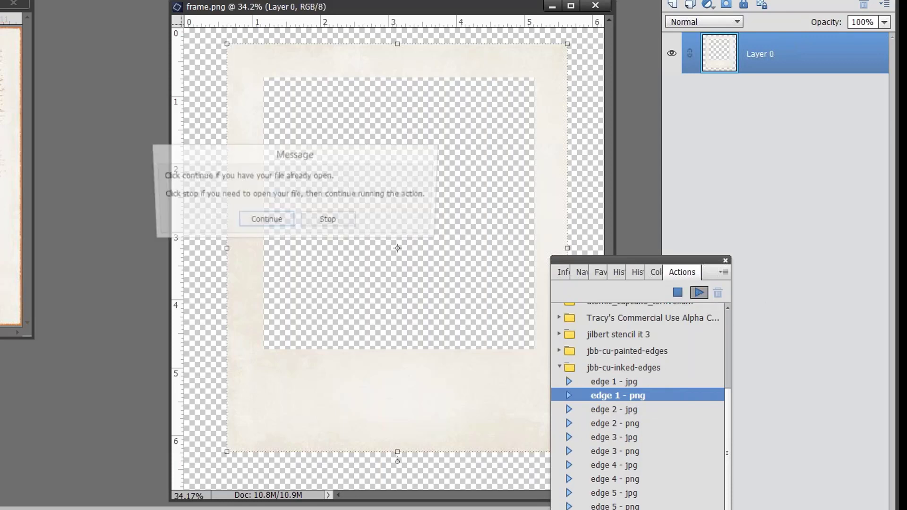
left_click(266, 220)
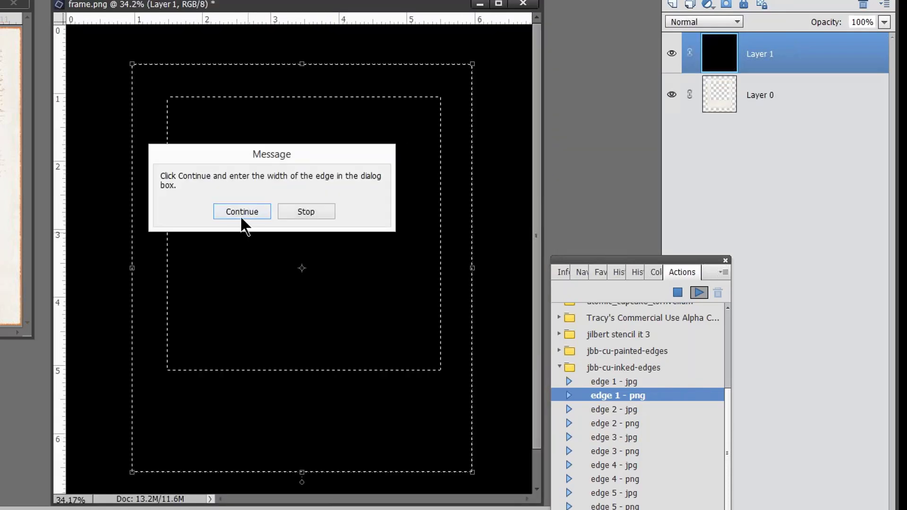
left_click(241, 215)
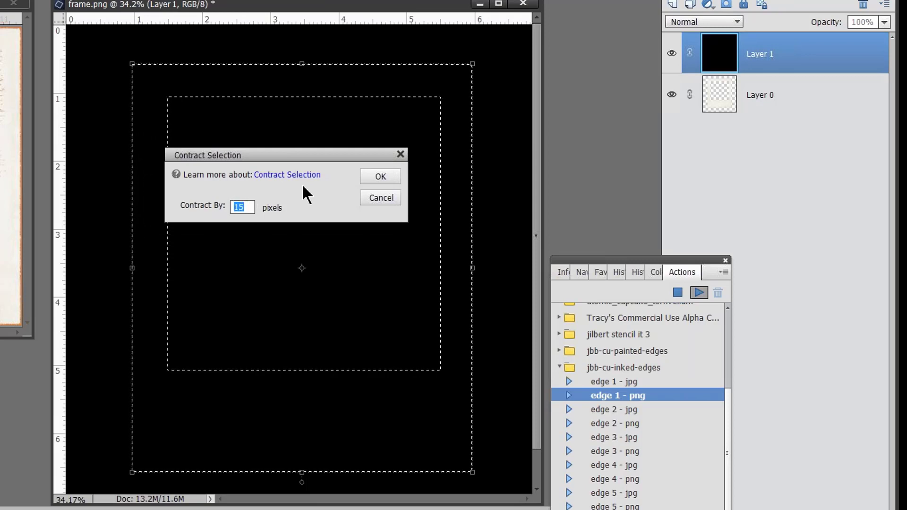
left_click(371, 175)
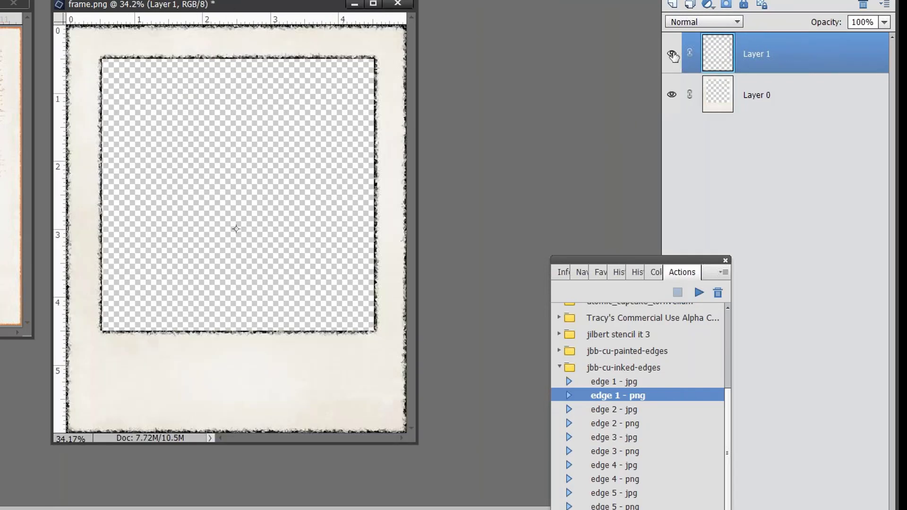
Step: Hide and reshow Layer 1 to check the inked edge, and rename that layer inked edge frame
left_click(672, 52)
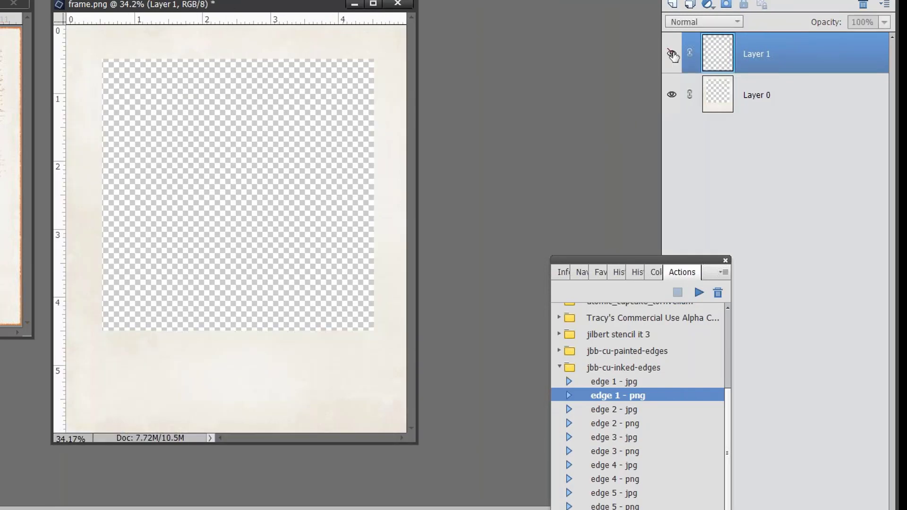
left_click(672, 53)
double_click(753, 55)
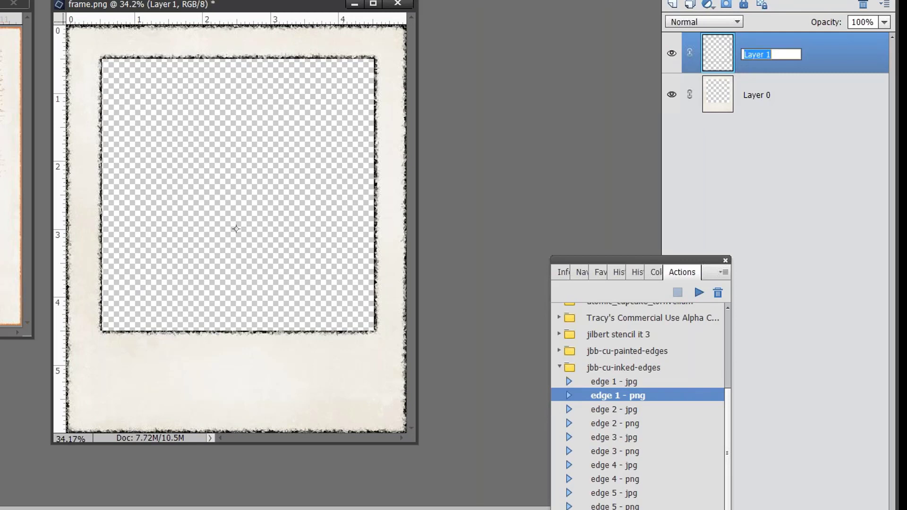
type("inked edge frame")
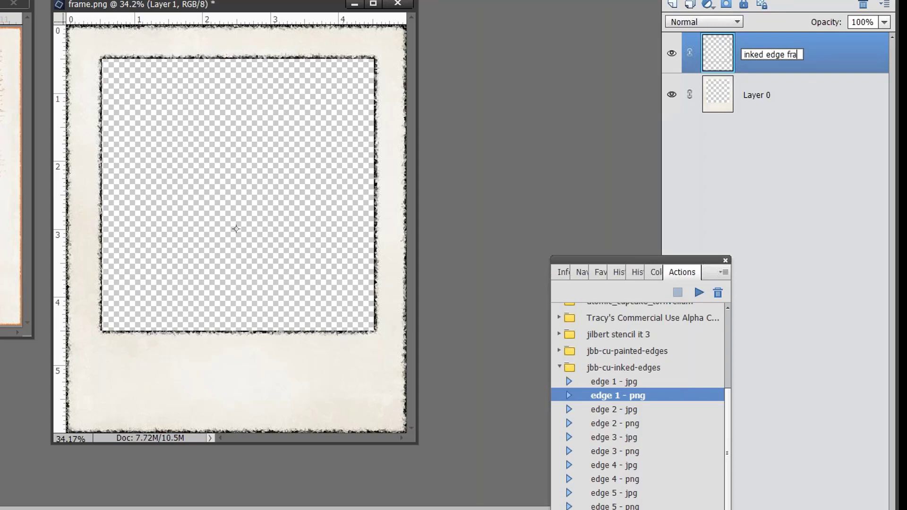
Step: Rename Layer 0 to frame and make the inked edge frame layer active again
double_click(750, 95)
type("frame")
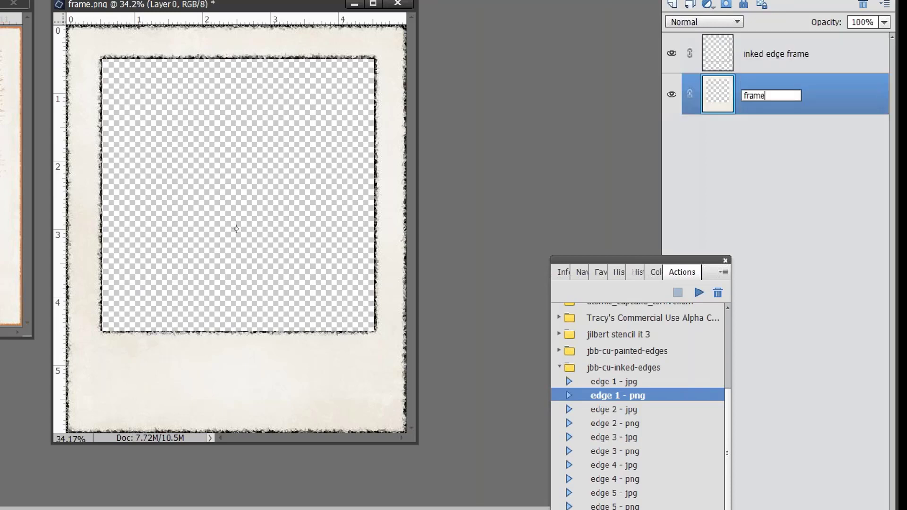
key("Return")
left_click(776, 58)
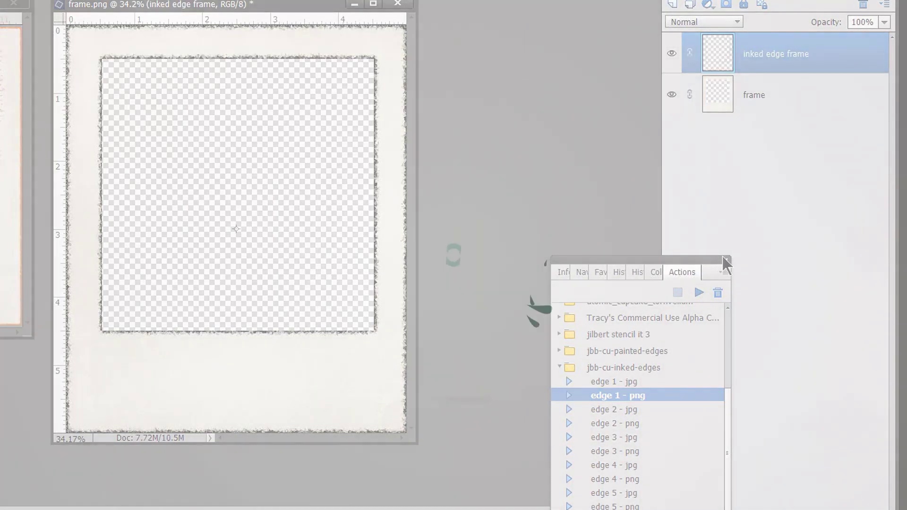
left_click(725, 260)
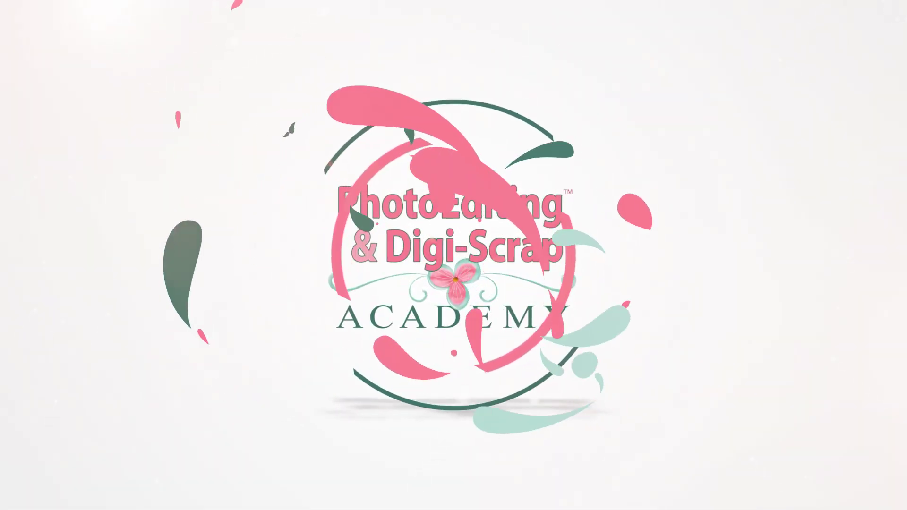